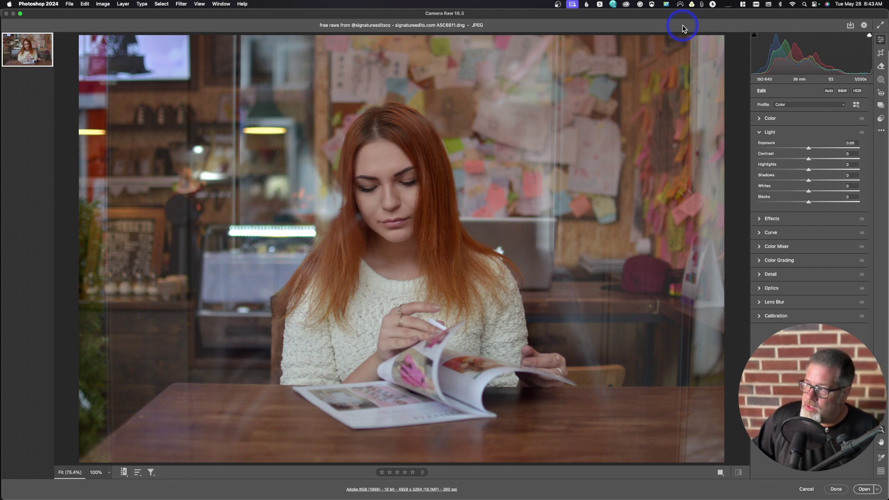
Step: Try cloning over the hanging lamp left of her head, then delete that clone spot
{"action": "left_click", "coordinate": [882, 68]}
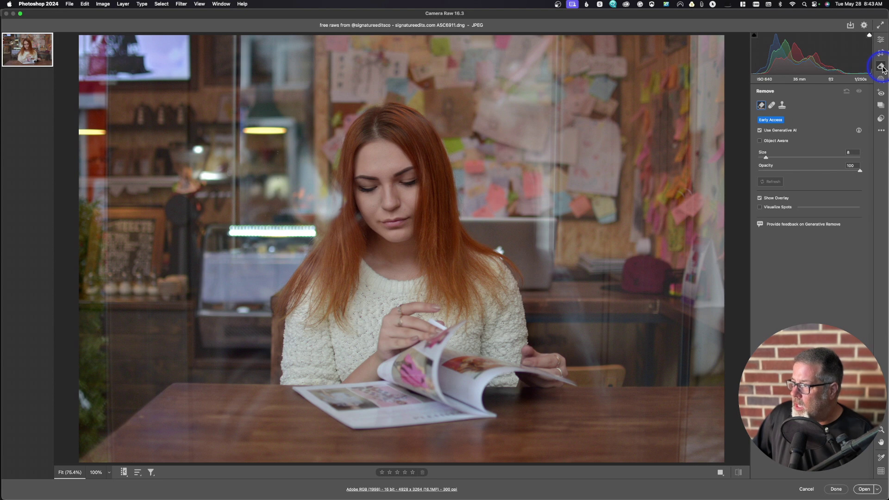
{"action": "left_click", "coordinate": [782, 106]}
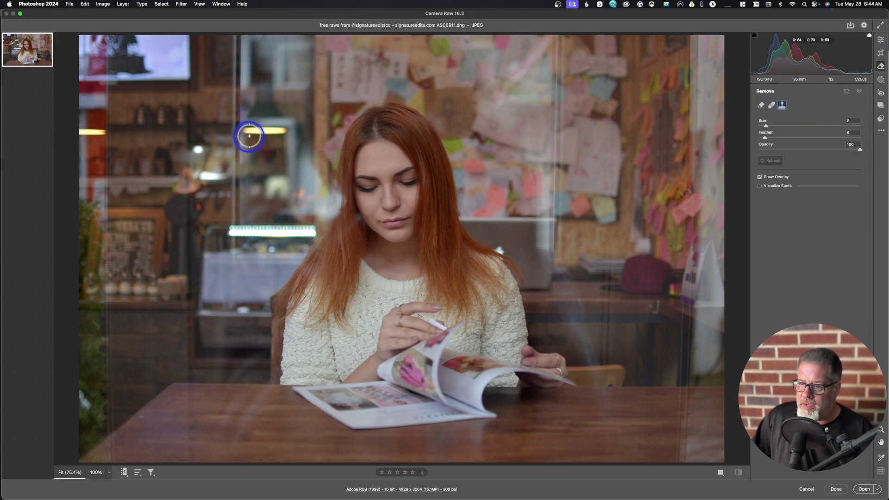
{"action": "left_click_drag", "start_coordinate": [251, 130], "coordinate": [286, 131]}
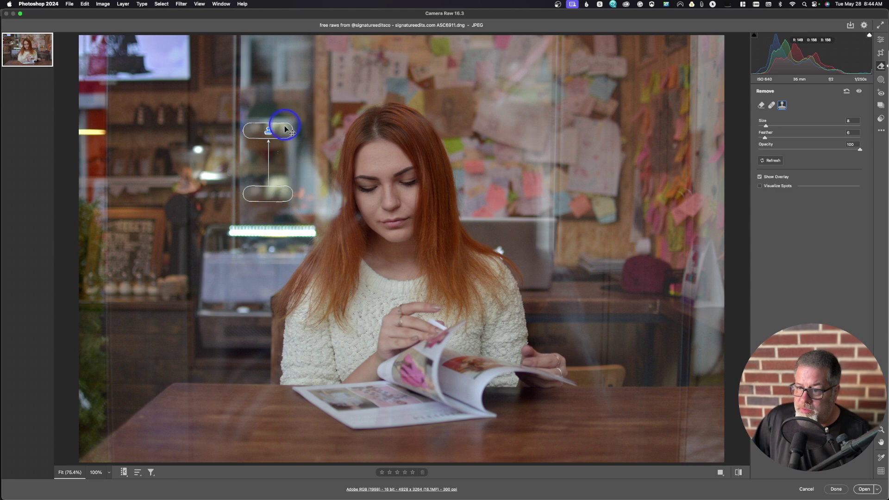
{"action": "mouse_move", "coordinate": [268, 193]}
{"action": "left_mouse_down"}
{"action": "mouse_move", "coordinate": [260, 130]}
{"action": "mouse_move", "coordinate": [271, 151]}
{"action": "left_mouse_up"}
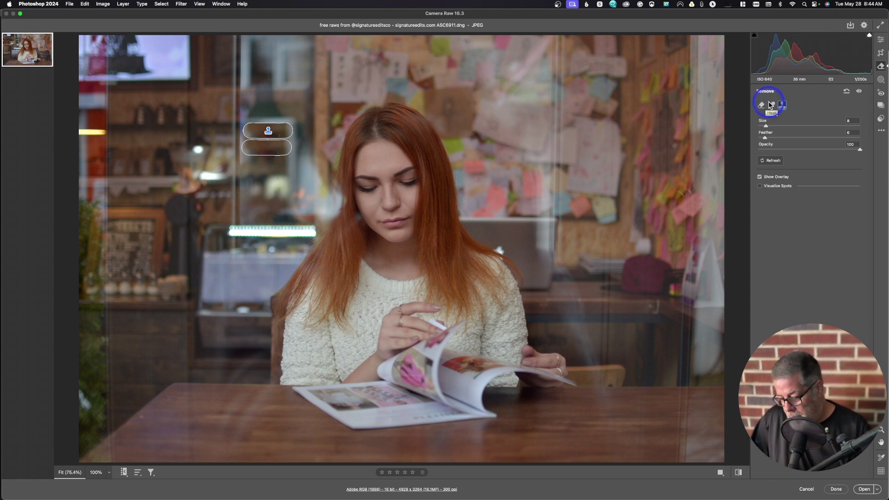
{"action": "key", "text": "Delete"}
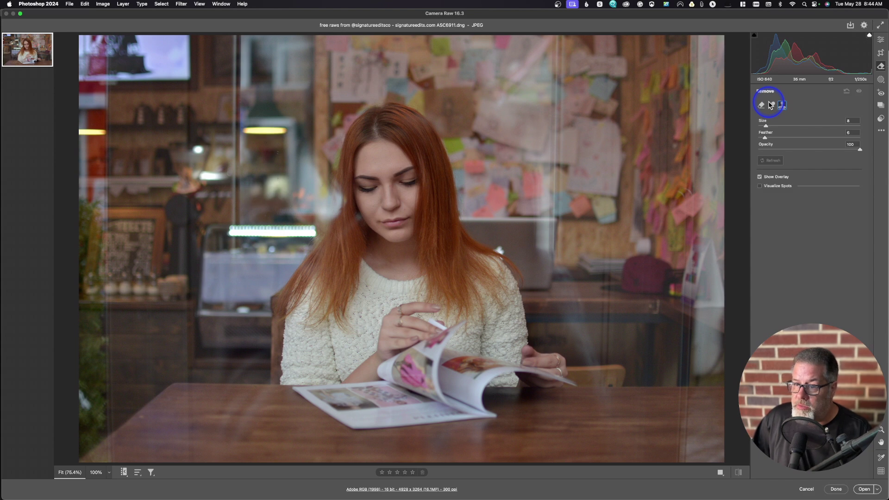
Step: Heal over the bright hanging lamp instead, leaving Remove back in Generative AI mode
{"action": "left_click", "coordinate": [771, 105]}
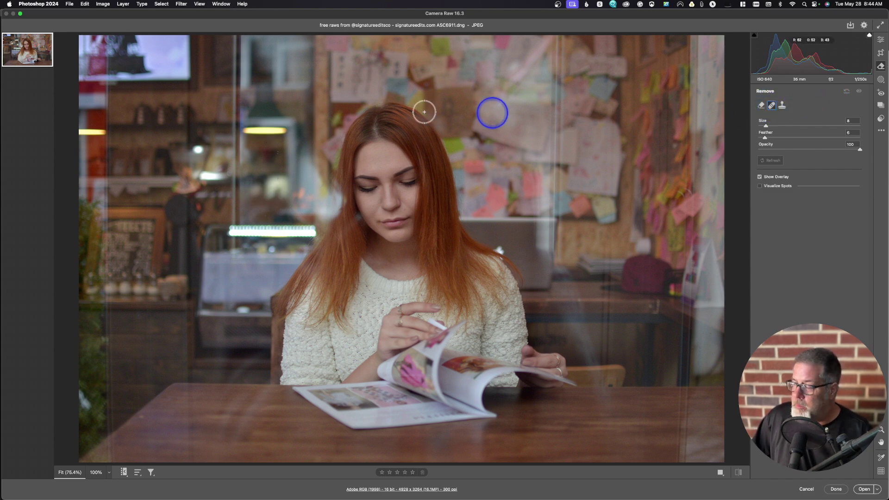
{"action": "left_click_drag", "start_coordinate": [239, 130], "coordinate": [282, 132]}
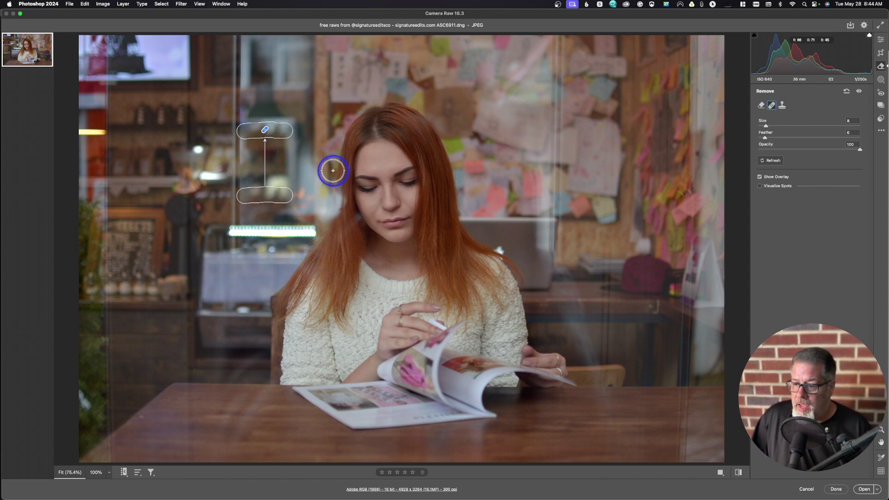
{"action": "left_click", "coordinate": [762, 105]}
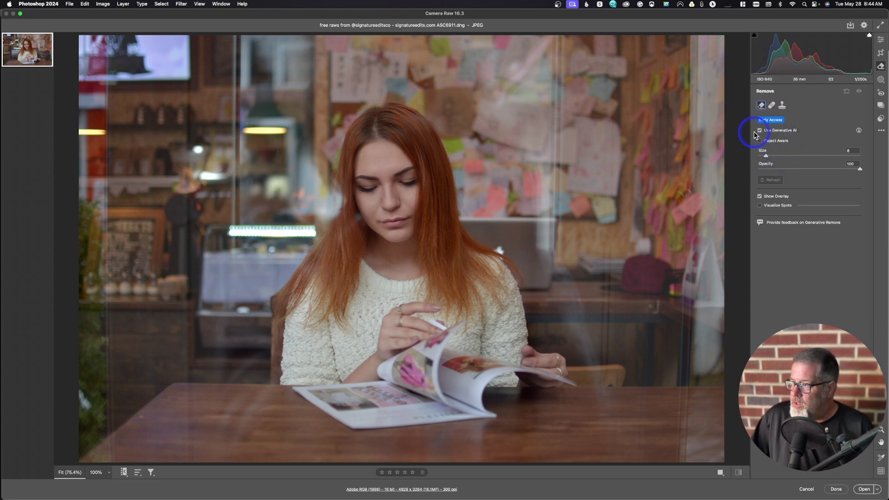
Step: With Generative AI and a smaller brush, remove the lamp beside her head and the far-left light
{"action": "left_click", "coordinate": [759, 131]}
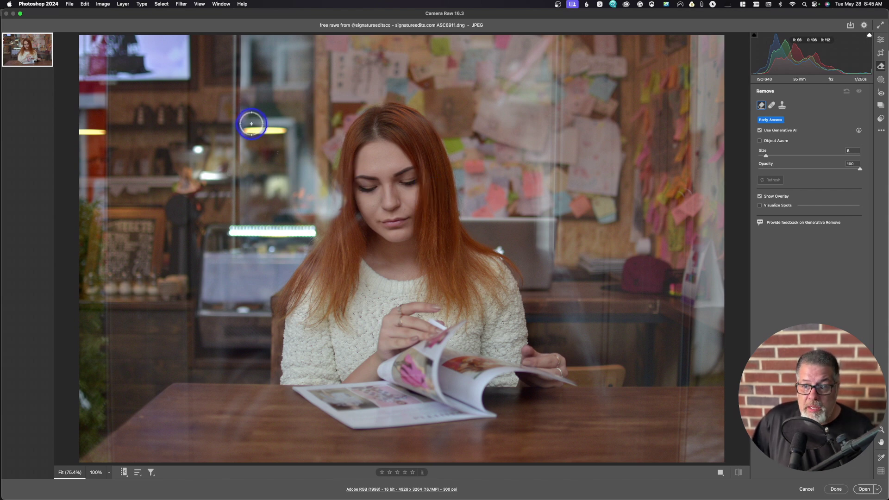
{"action": "key", "text": "bracketleft"}
{"action": "key", "text": "bracketleft"}
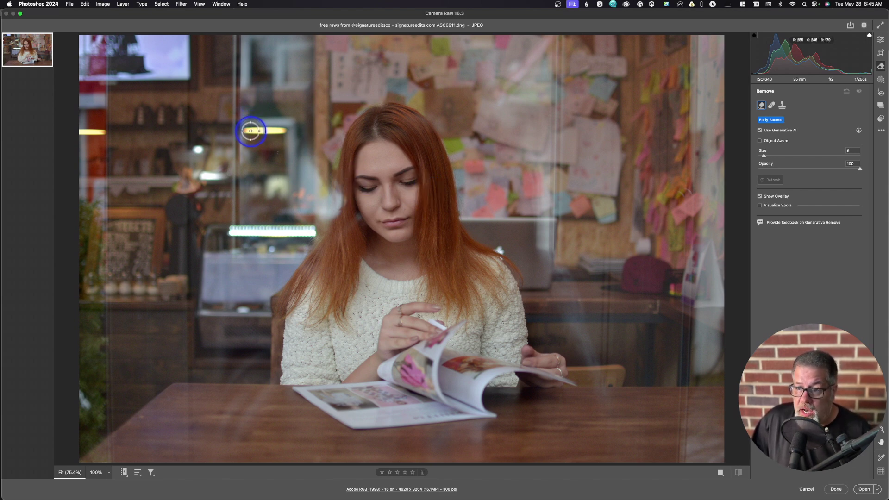
{"action": "key", "text": "bracketleft"}
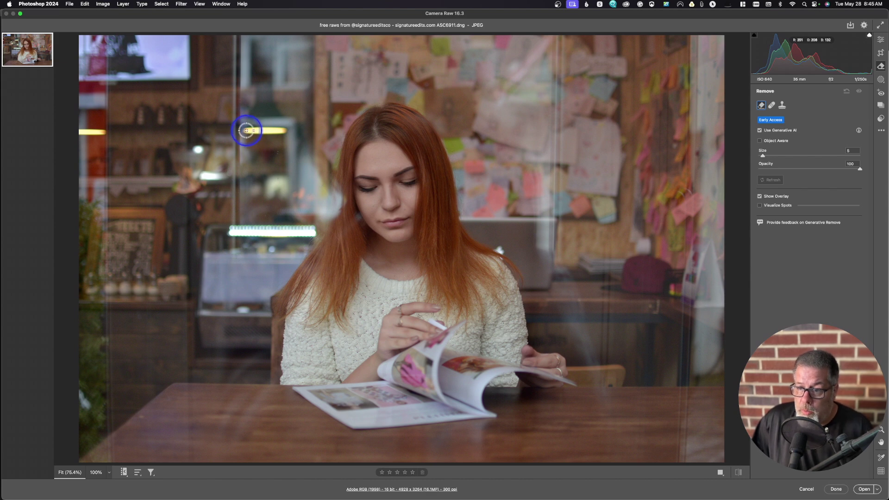
{"action": "left_click_drag", "start_coordinate": [246, 130], "coordinate": [283, 130]}
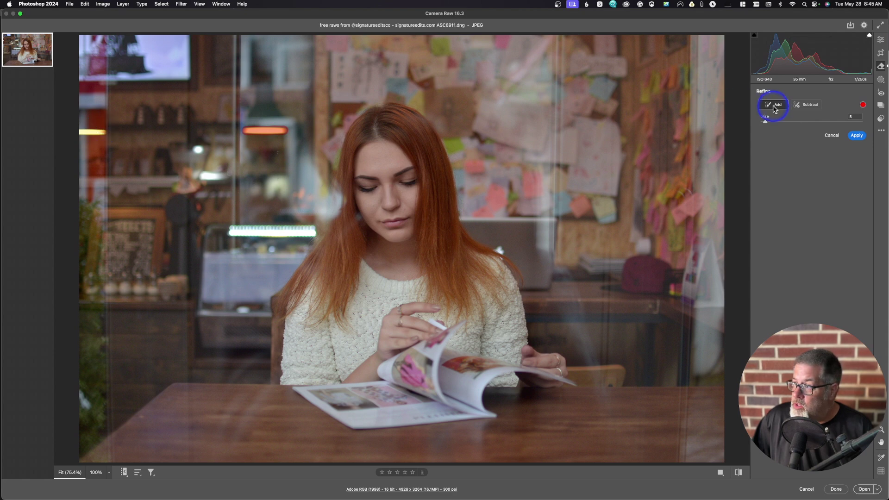
{"action": "left_click", "coordinate": [774, 107]}
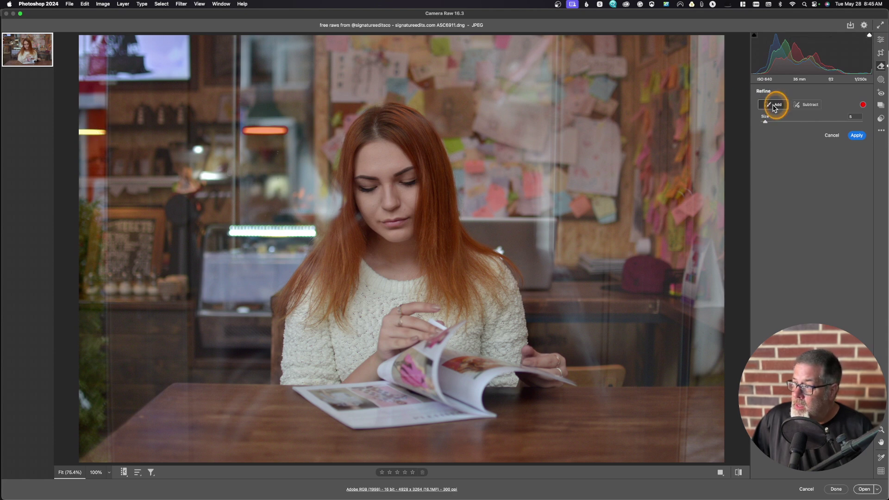
{"action": "left_click", "coordinate": [88, 132]}
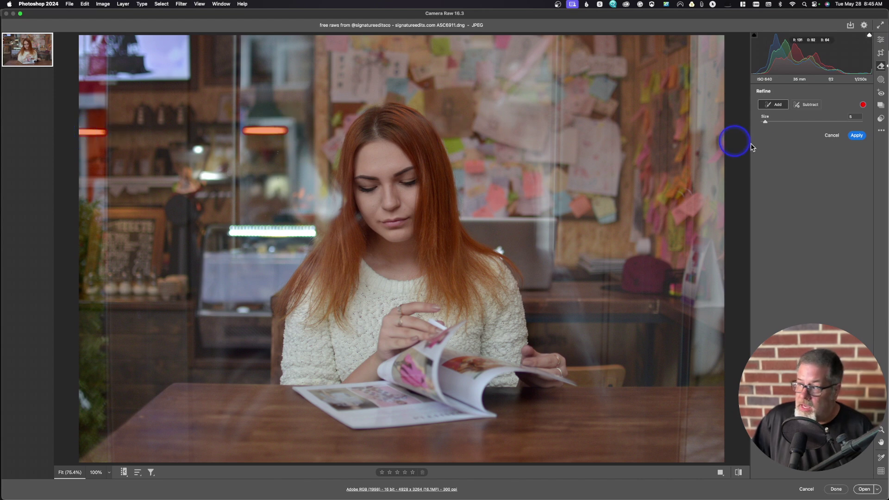
{"action": "left_click", "coordinate": [855, 136]}
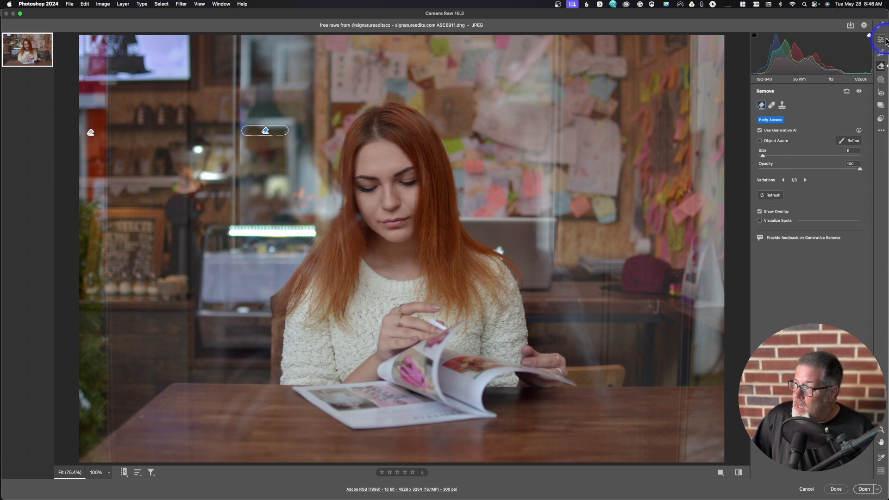
{"action": "left_click", "coordinate": [881, 40]}
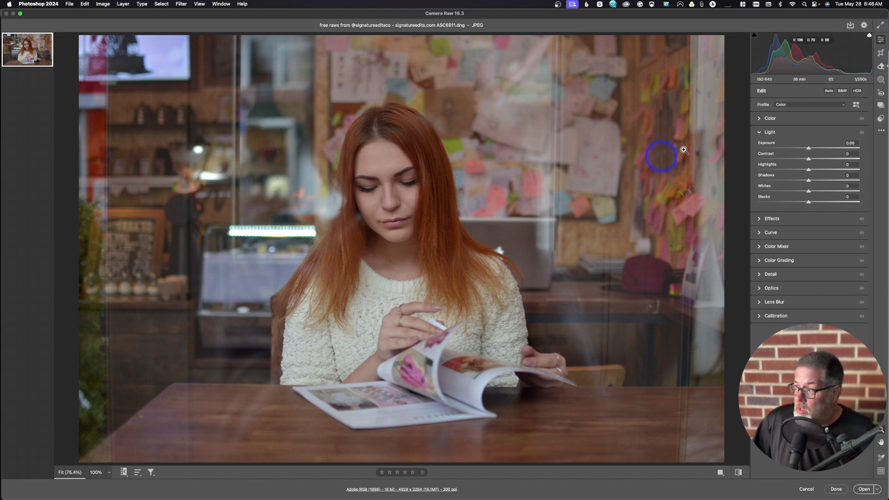
Step: Paint the whole light strip above the counter with a larger Remove brush and apply the removal
{"action": "left_click", "coordinate": [880, 66]}
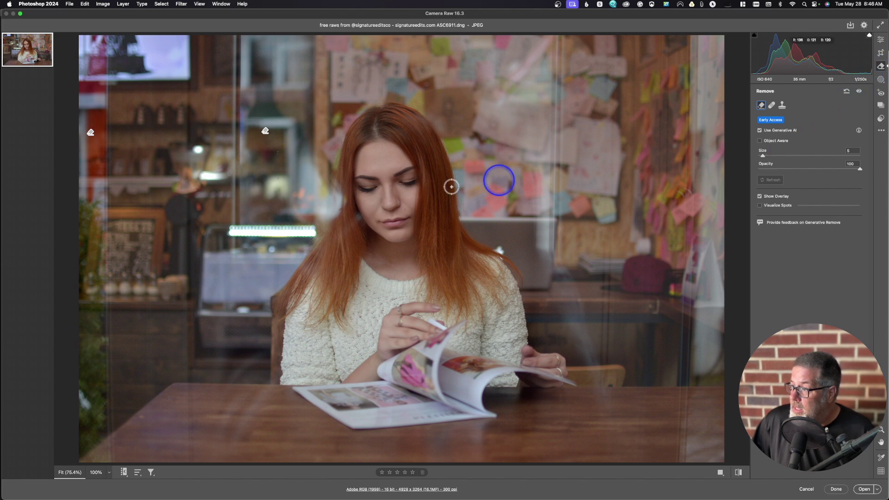
{"action": "key", "text": "bracketright"}
{"action": "key", "text": "bracketright"}
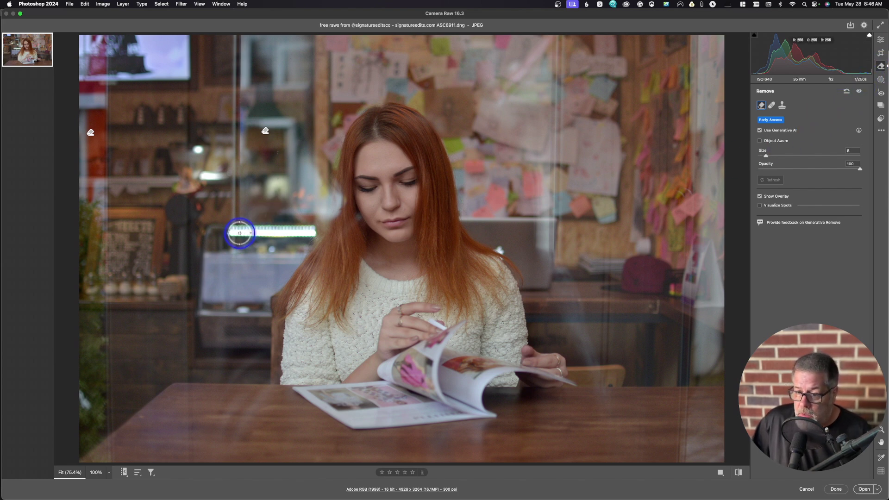
{"action": "key", "text": "bracketright"}
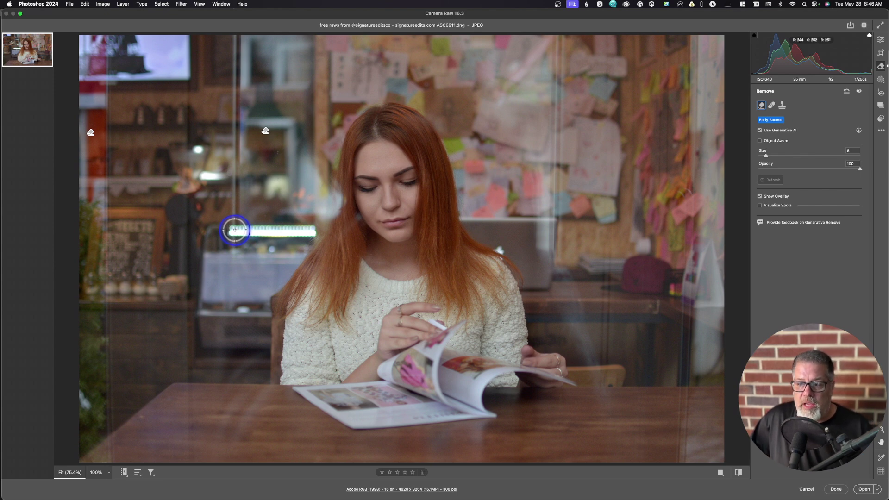
{"action": "left_click_drag", "start_coordinate": [235, 231], "coordinate": [320, 227]}
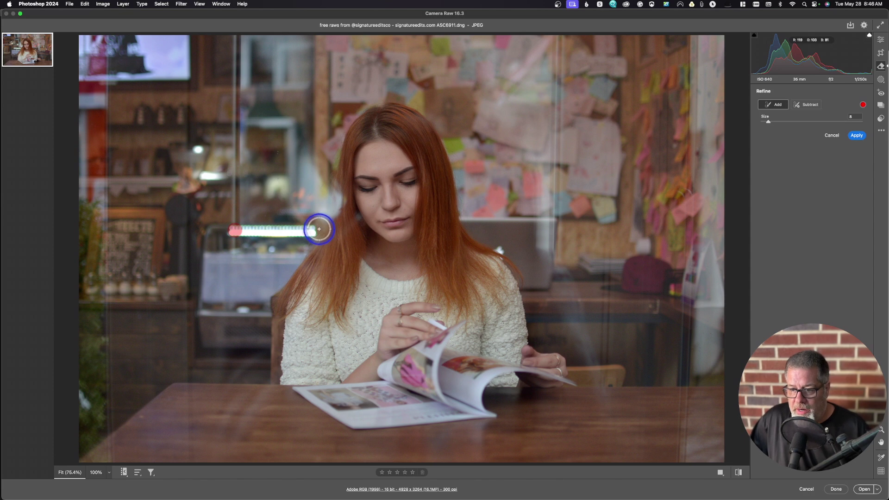
{"action": "key", "text": "shift"}
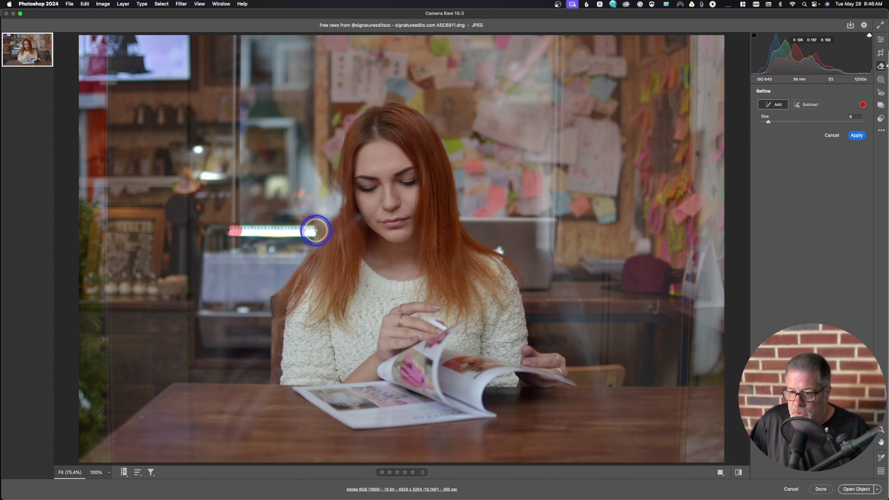
{"action": "left_click_drag", "start_coordinate": [314, 230], "coordinate": [228, 230]}
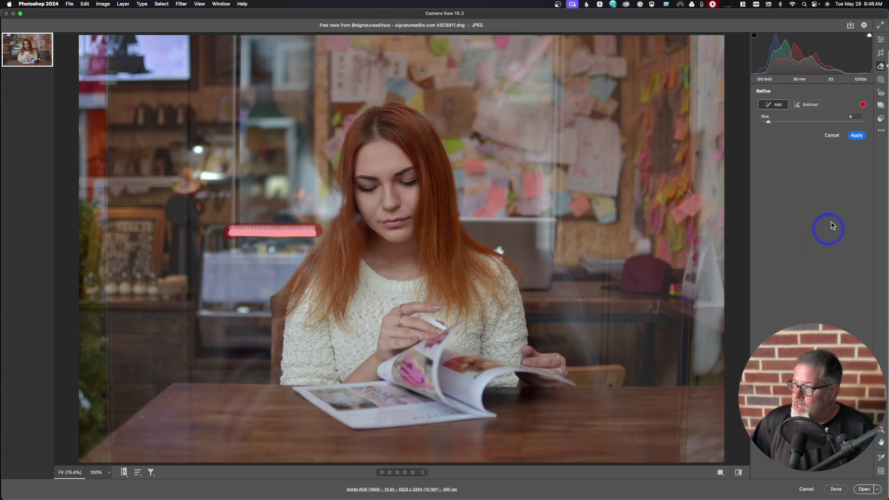
{"action": "left_click", "coordinate": [857, 135]}
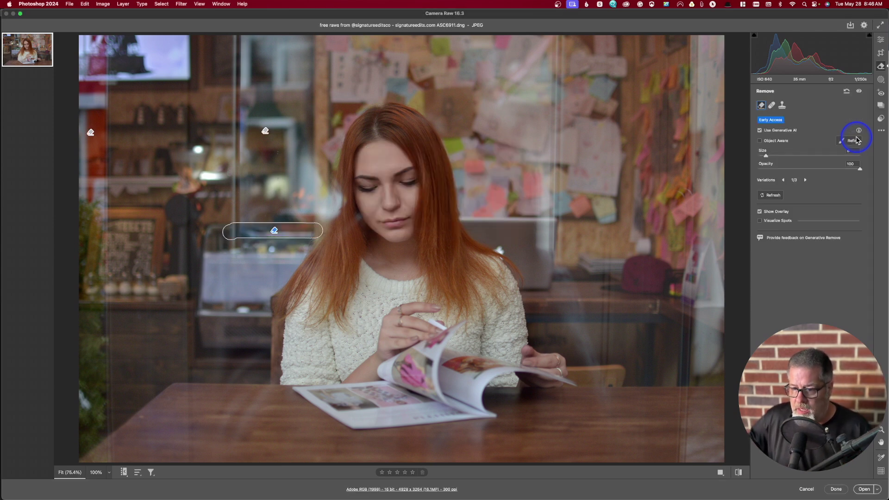
{"action": "left_click", "coordinate": [881, 41]}
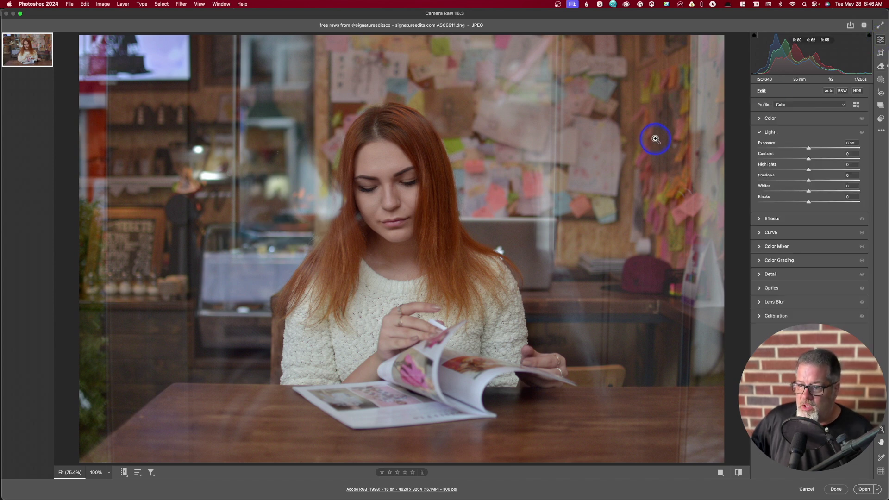
{"action": "key", "text": "alt"}
{"action": "left_click", "coordinate": [797, 489]}
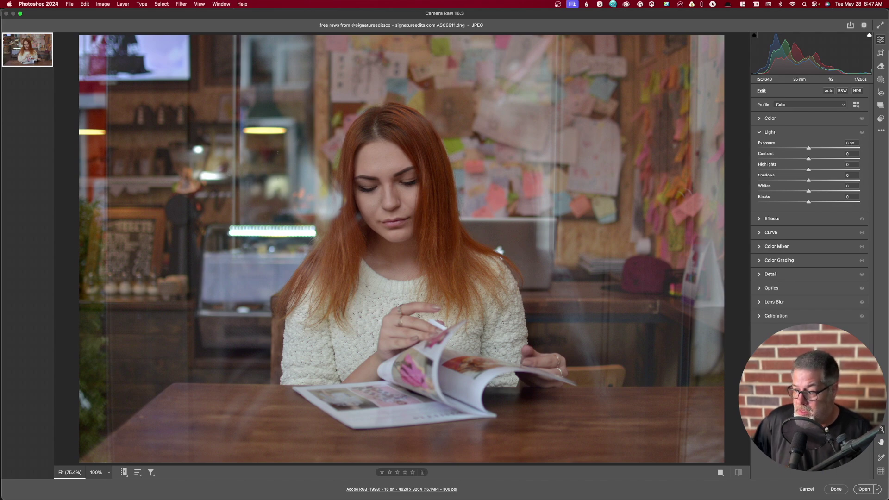
{"action": "left_click", "coordinate": [864, 489]}
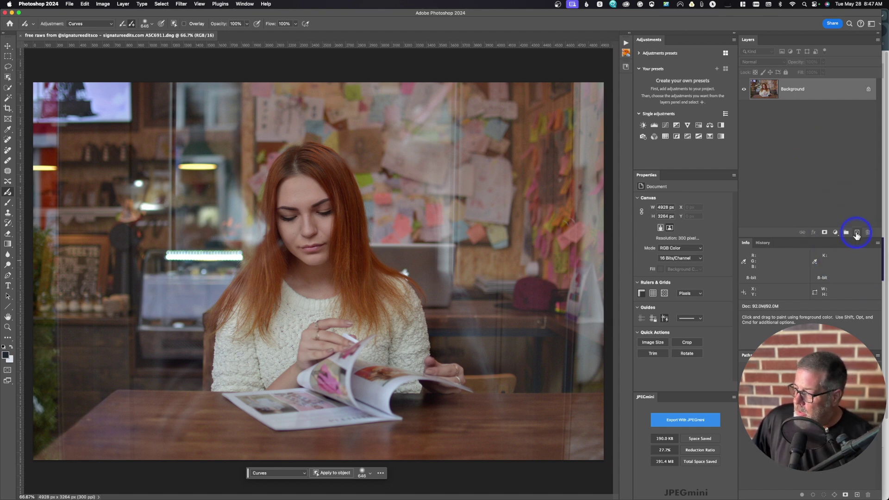
Step: Add a blank Layer 1 above the Background layer
{"action": "left_click", "coordinate": [856, 233]}
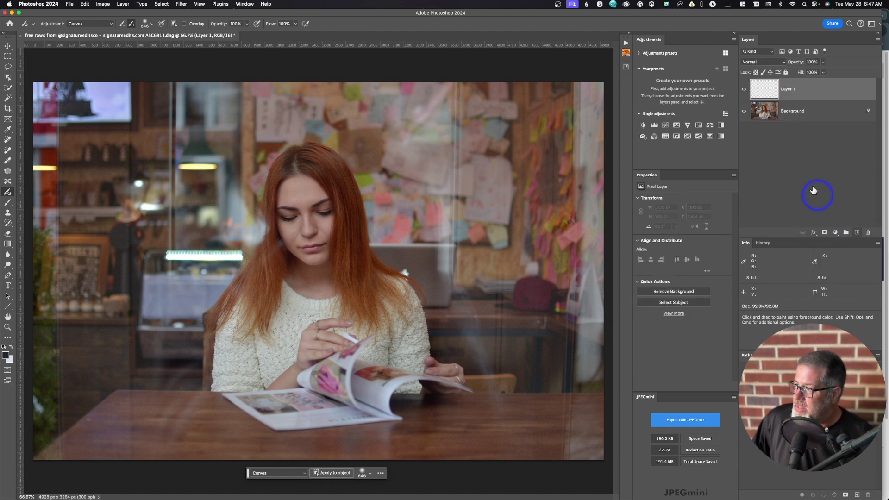
Step: Paint out the yellow wall light with a 111 px Remove brush, toggling Layer 1 to compare
{"action": "left_click", "coordinate": [8, 150]}
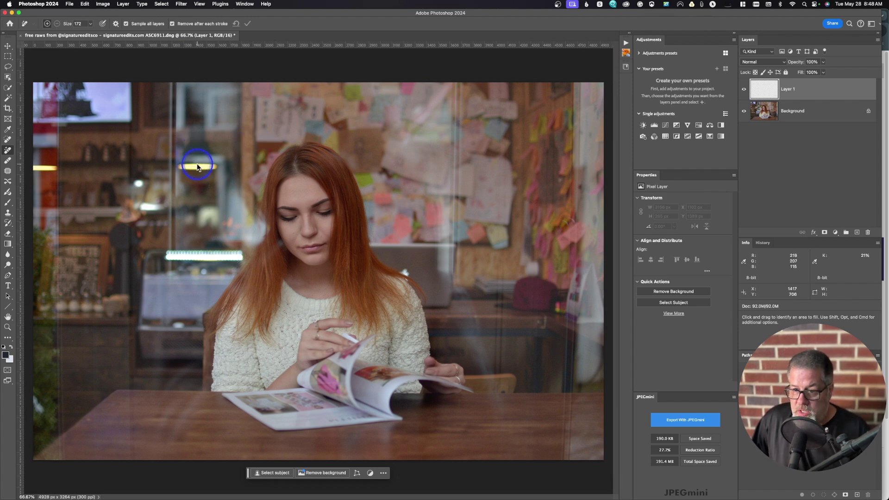
{"action": "mouse_move", "coordinate": [193, 160]}
{"action": "left_mouse_down"}
{"action": "mouse_move", "coordinate": [191, 168]}
{"action": "mouse_move", "coordinate": [218, 166]}
{"action": "left_mouse_up"}
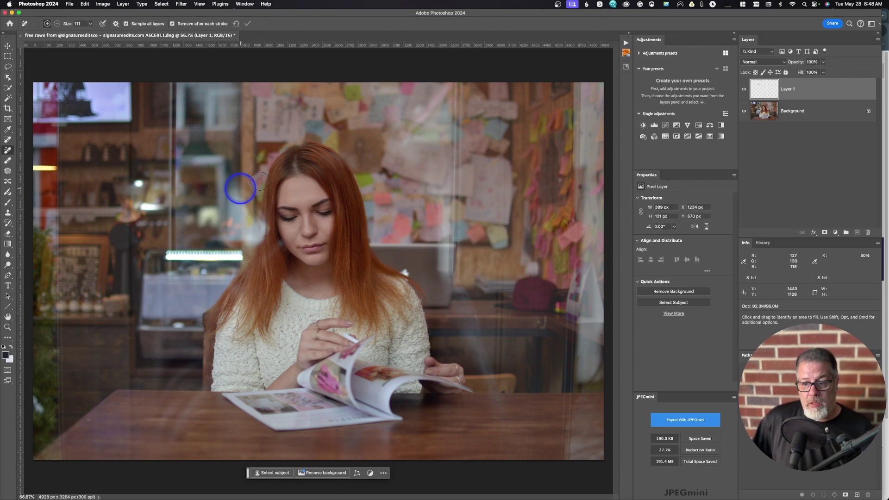
{"action": "left_click", "coordinate": [744, 90]}
{"action": "left_click", "coordinate": [743, 90]}
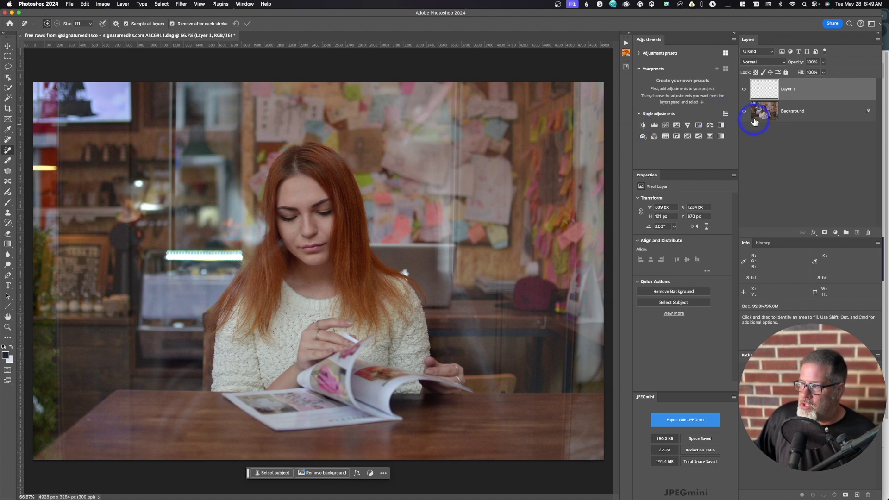
{"action": "left_click", "coordinate": [123, 4]}
Step: Merge Layer 1 into the Background and select the woman with Select Subject
{"action": "left_click", "coordinate": [139, 264]}
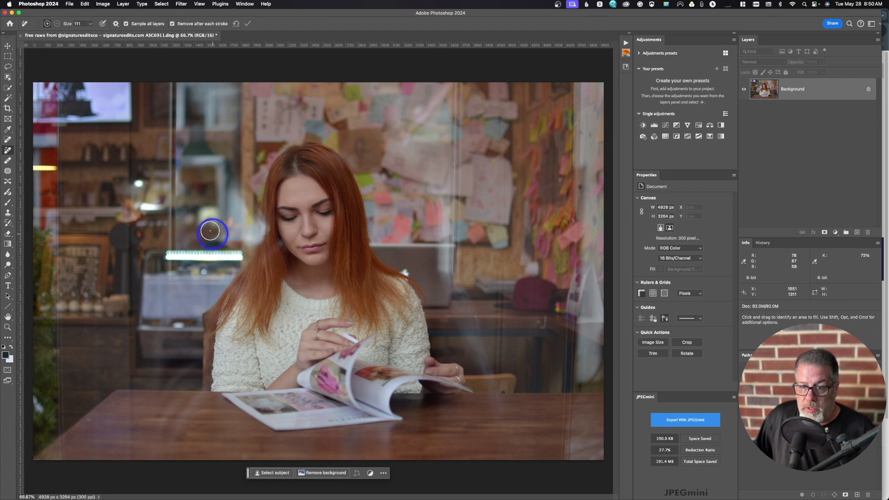
{"action": "left_click", "coordinate": [263, 474]}
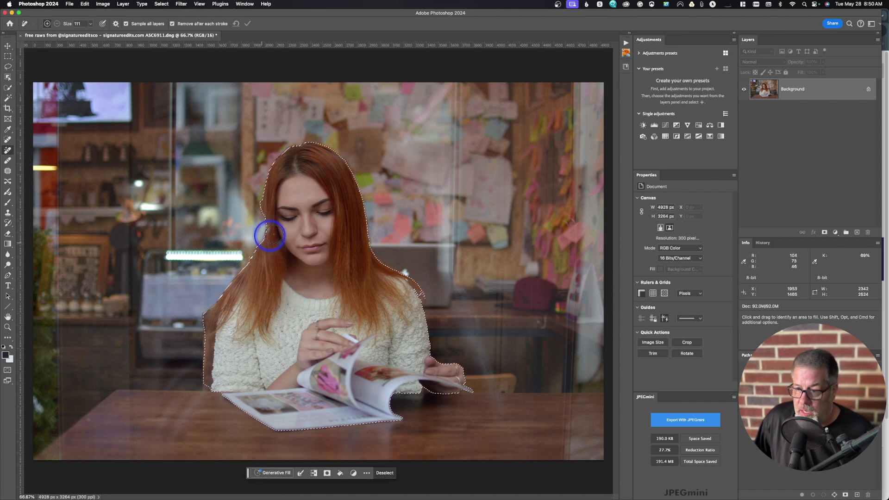
{"action": "left_click_drag", "start_coordinate": [304, 252], "coordinate": [307, 257]}
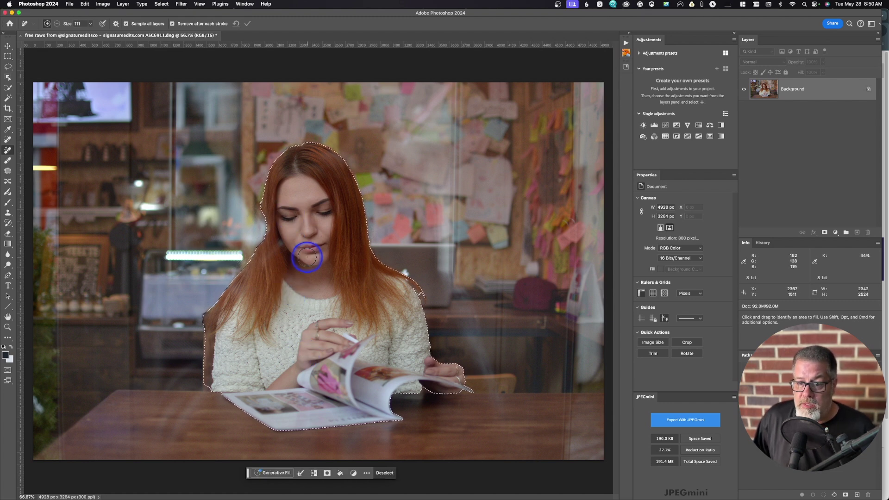
Step: Add a Curves adjustment layer masked to the woman and target its mask
{"action": "left_click", "coordinate": [836, 235]}
{"action": "left_click", "coordinate": [804, 217]}
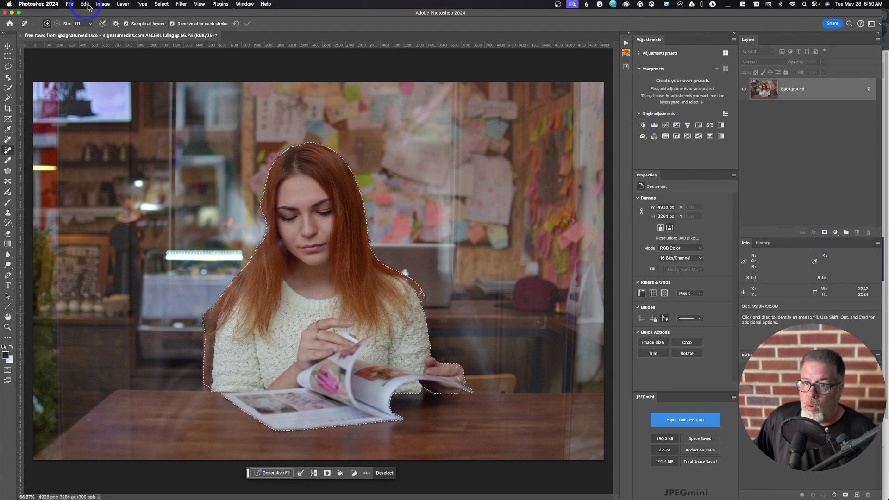
{"action": "left_click", "coordinate": [122, 4]}
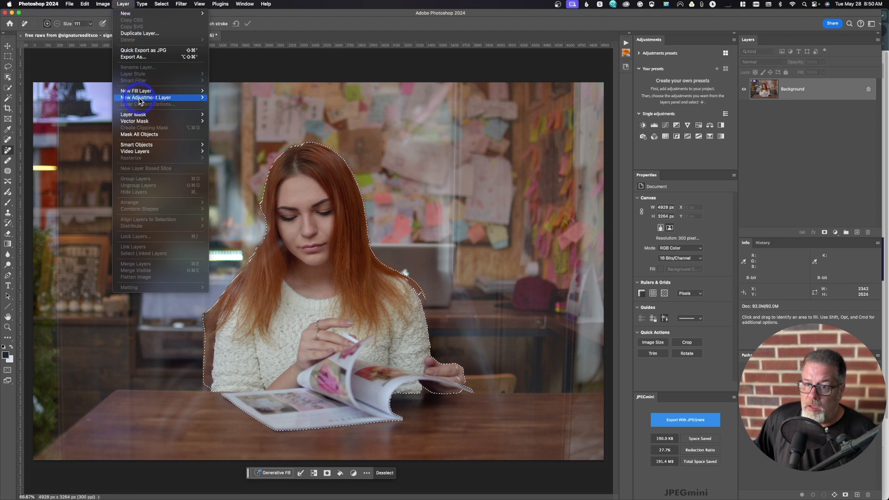
{"action": "mouse_move", "coordinate": [143, 97]}
{"action": "left_click", "coordinate": [297, 64]}
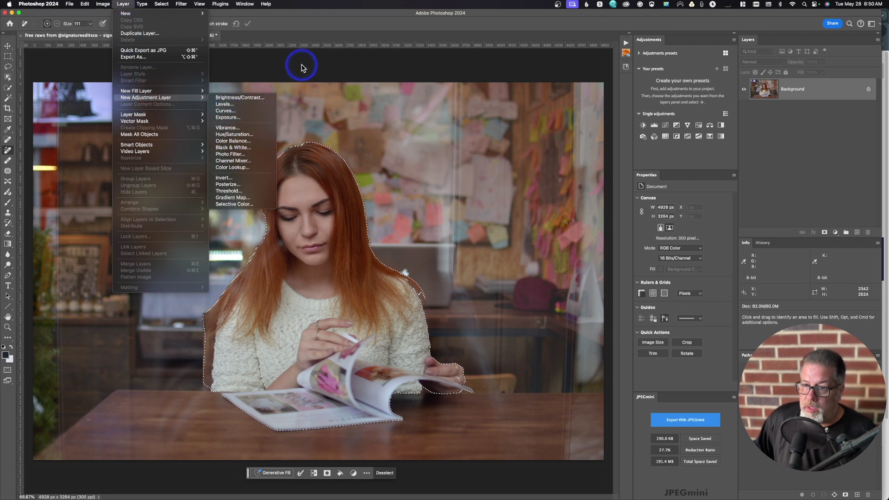
{"action": "left_click", "coordinate": [664, 125]}
{"action": "left_click", "coordinate": [801, 91]}
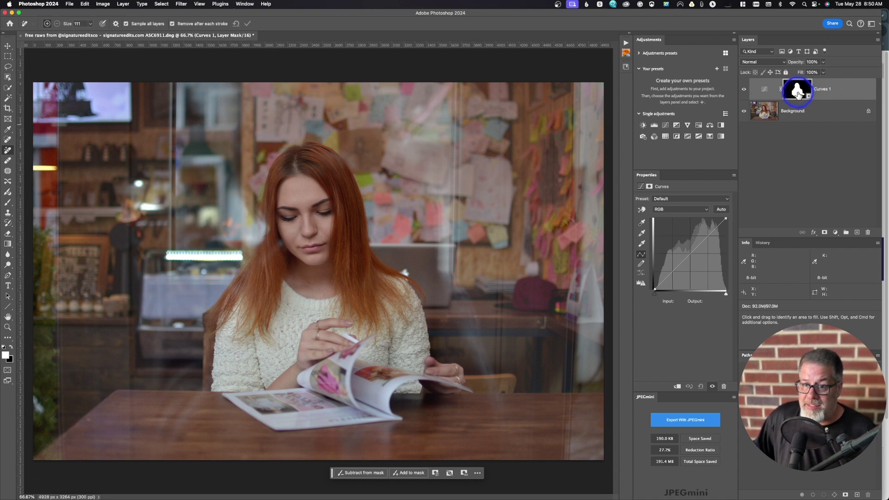
{"action": "left_click", "coordinate": [787, 91]}
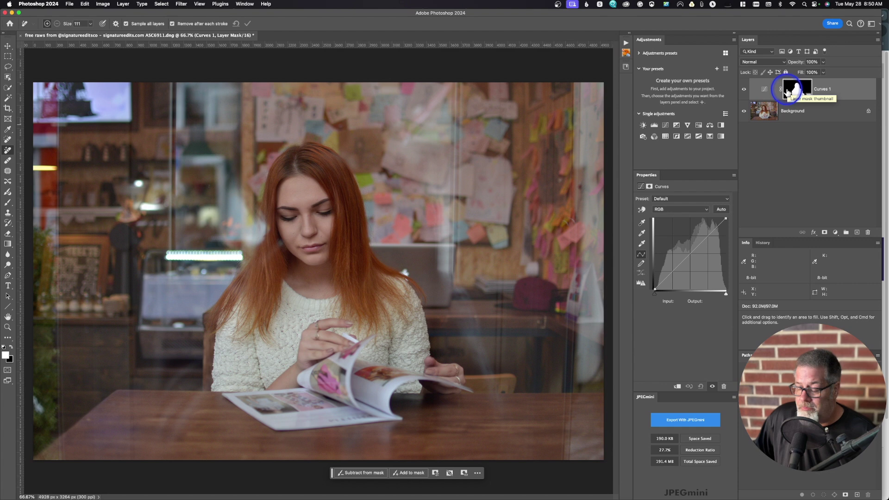
Step: Replace the masked Curves with a new Curves layer that lifts the midtones
{"action": "key", "text": "Delete"}
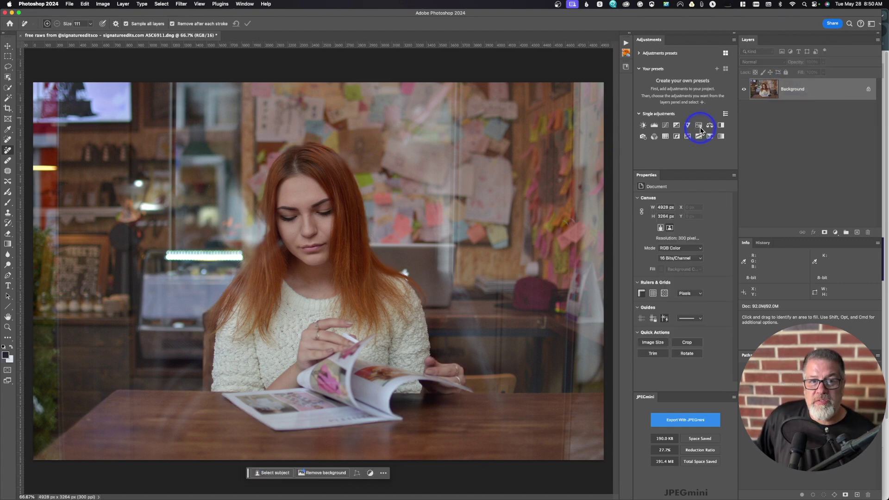
{"action": "left_click", "coordinate": [665, 126]}
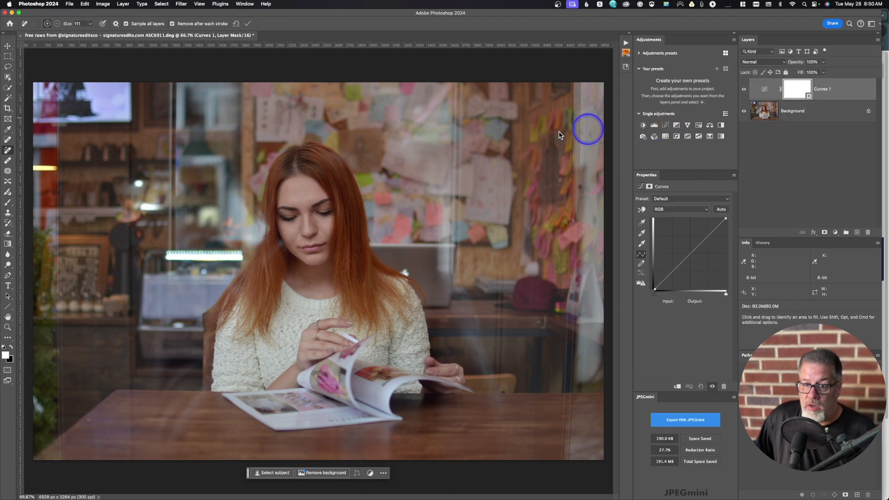
{"action": "left_click", "coordinate": [684, 250]}
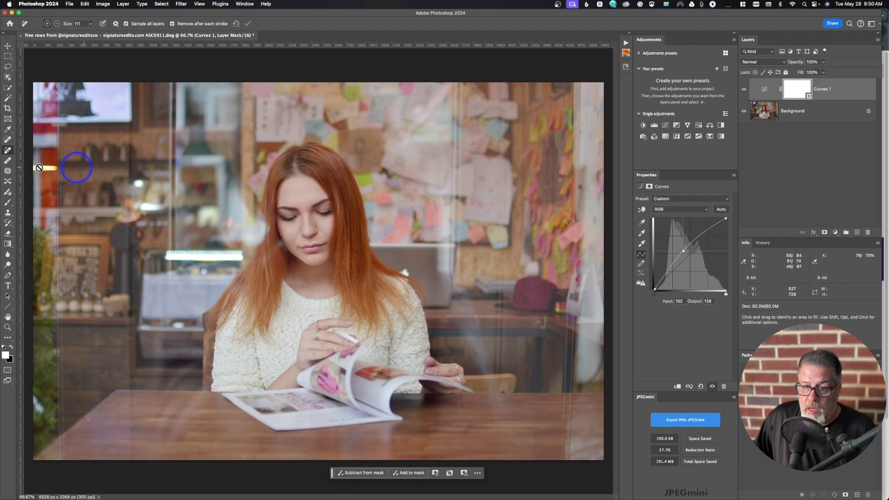
Step: Invert the Curves mask, brush brightening onto her hair and face, then delete Curves 1
{"action": "left_click", "coordinate": [7, 202]}
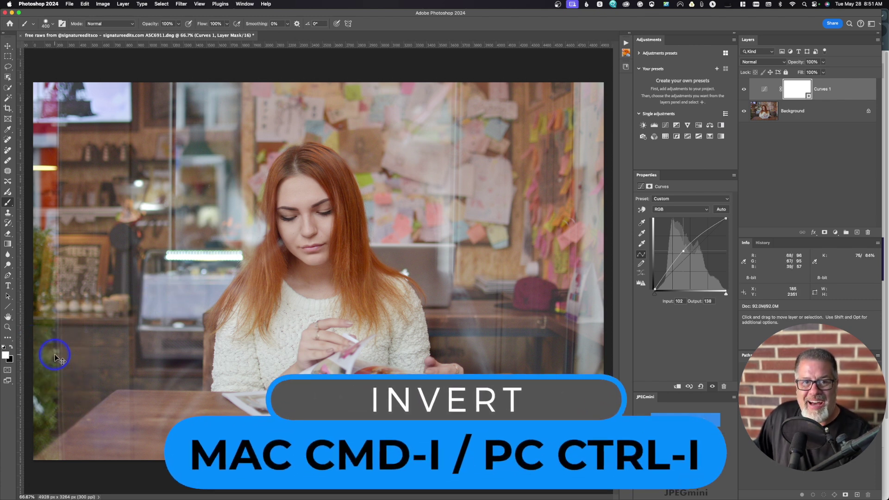
{"action": "key", "text": "super+i"}
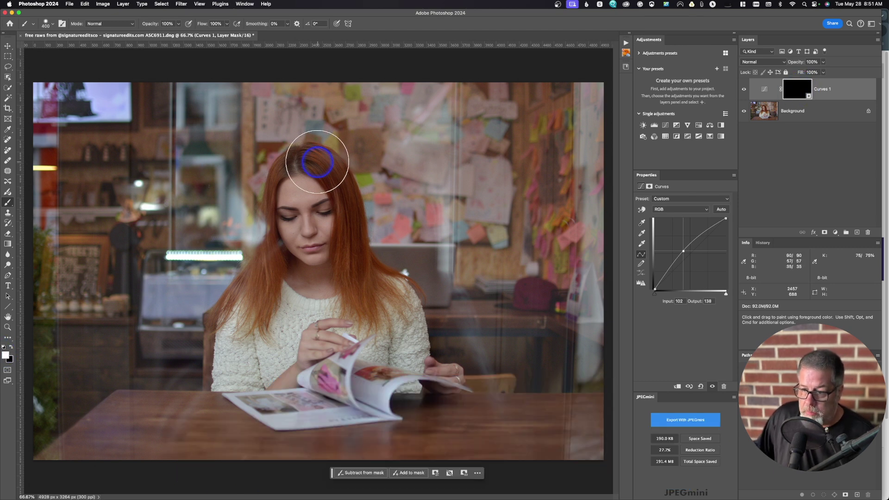
{"action": "mouse_move", "coordinate": [317, 161]}
{"action": "left_mouse_down"}
{"action": "mouse_move", "coordinate": [297, 180]}
{"action": "mouse_move", "coordinate": [307, 175]}
{"action": "left_mouse_up"}
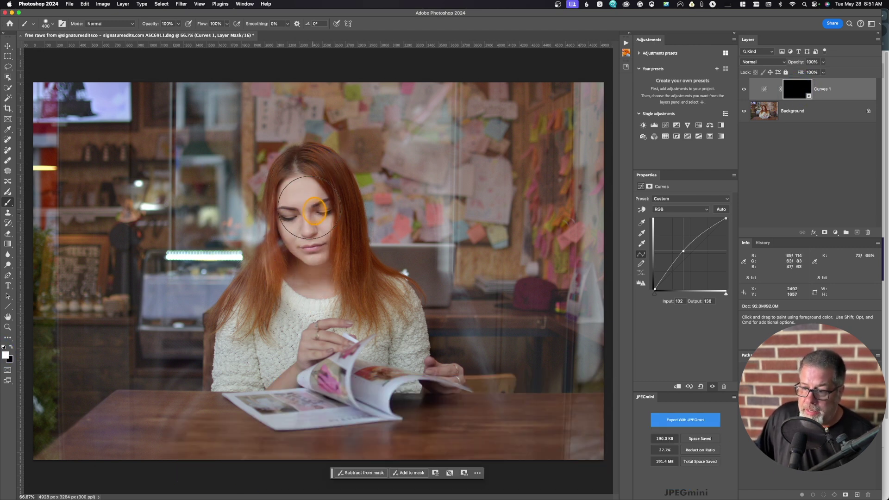
{"action": "mouse_move", "coordinate": [315, 211]}
{"action": "left_mouse_down"}
{"action": "mouse_move", "coordinate": [300, 179]}
{"action": "mouse_move", "coordinate": [344, 221]}
{"action": "mouse_move", "coordinate": [339, 278]}
{"action": "left_mouse_up"}
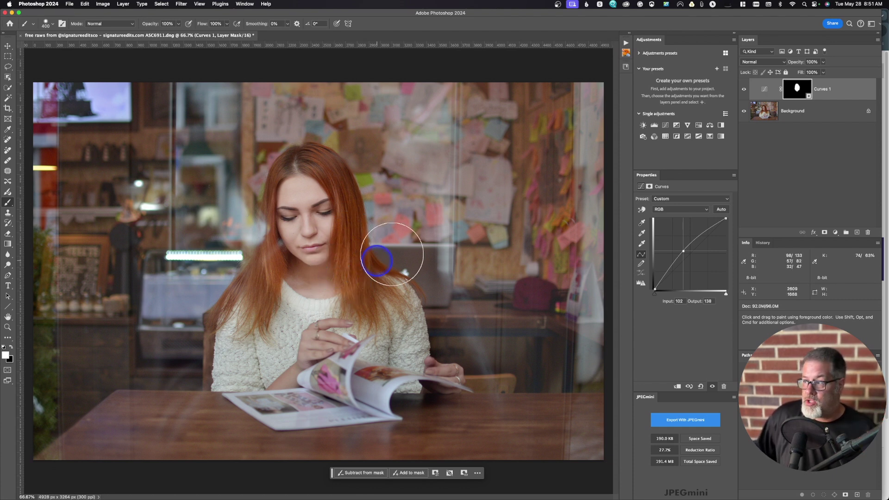
{"action": "left_click_drag", "start_coordinate": [770, 88], "coordinate": [867, 231]}
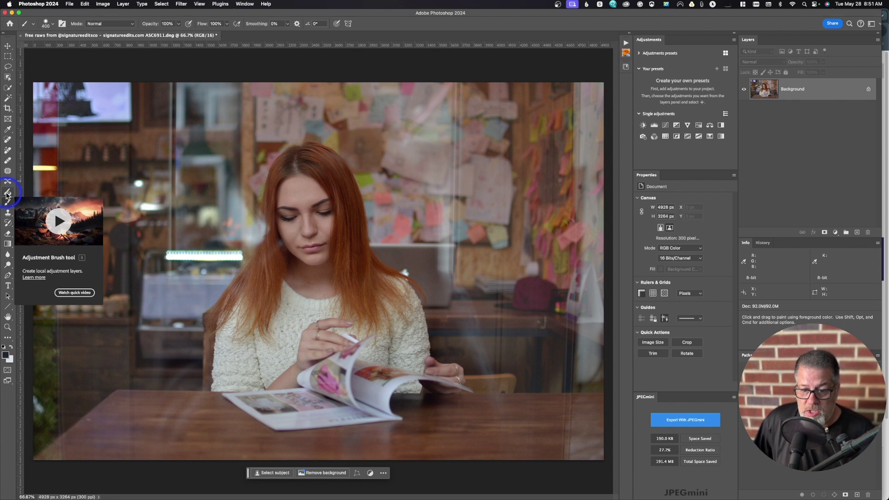
{"action": "left_click", "coordinate": [7, 194]}
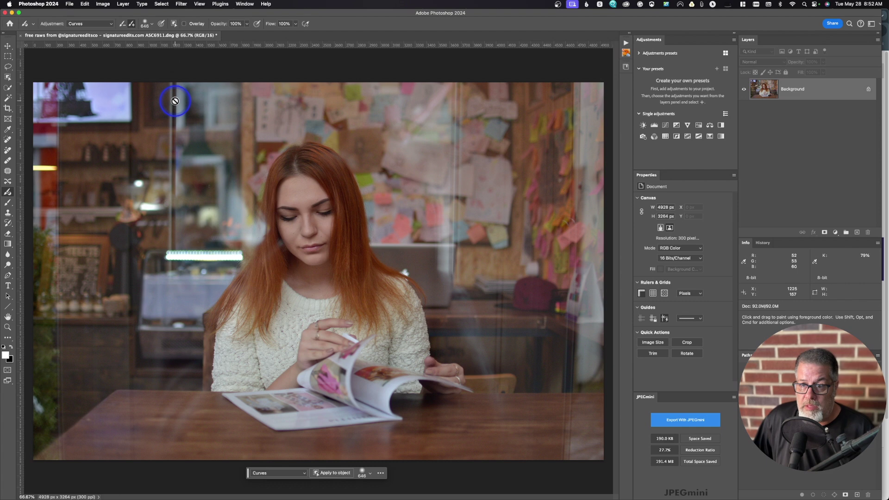
Step: Brush a Curves brightening from her forehead down to the sweater, then test a darker curve point
{"action": "left_click", "coordinate": [88, 29]}
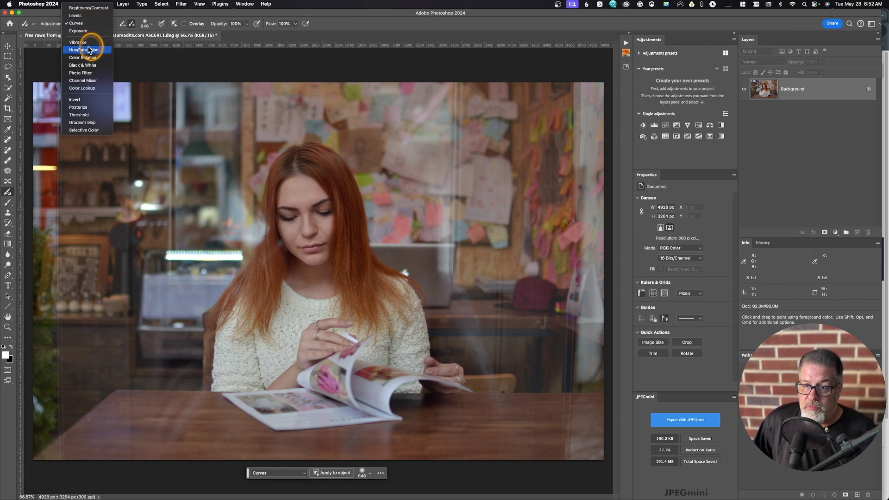
{"action": "left_click", "coordinate": [76, 22]}
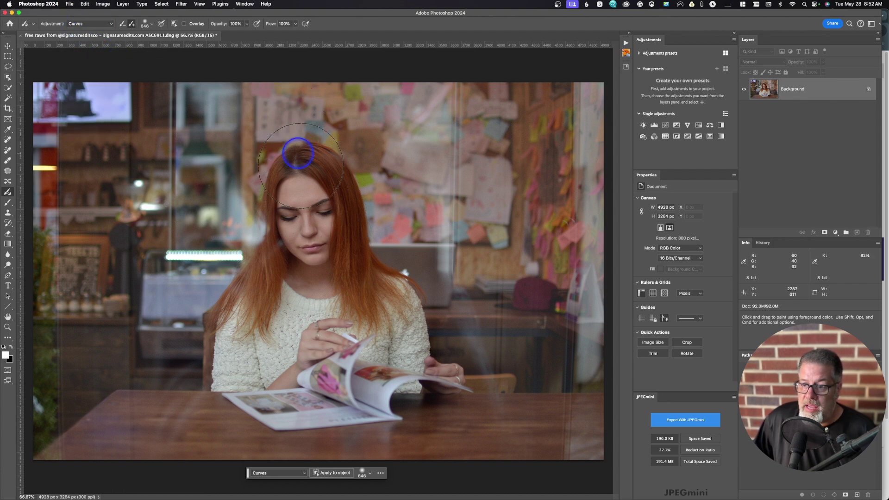
{"action": "mouse_move", "coordinate": [311, 202]}
{"action": "left_mouse_down"}
{"action": "mouse_move", "coordinate": [302, 260]}
{"action": "mouse_move", "coordinate": [268, 310]}
{"action": "mouse_move", "coordinate": [256, 349]}
{"action": "mouse_move", "coordinate": [335, 283]}
{"action": "mouse_move", "coordinate": [391, 316]}
{"action": "mouse_move", "coordinate": [389, 352]}
{"action": "left_mouse_up"}
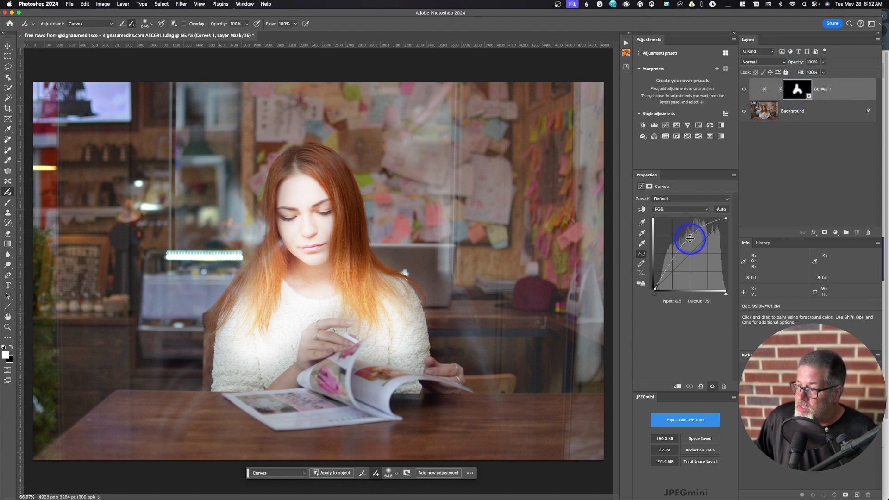
{"action": "left_click_drag", "start_coordinate": [690, 238], "coordinate": [694, 244]}
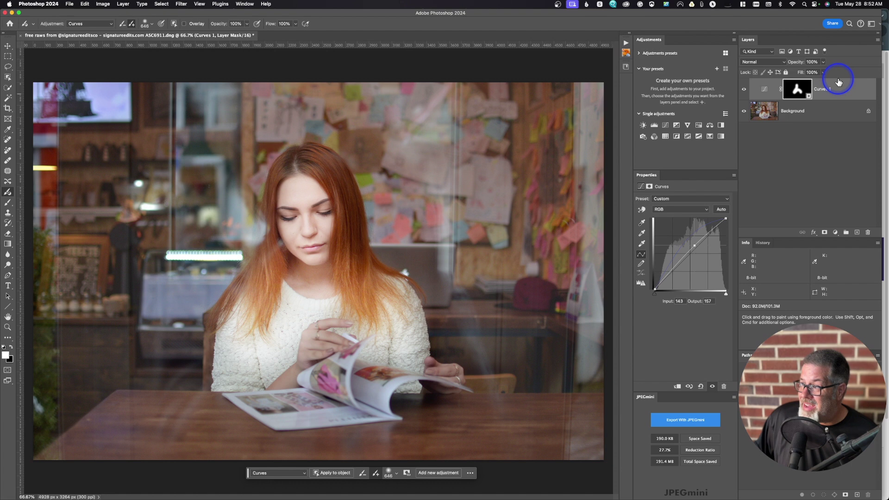
Step: Undo the darker curve, convert the painted adjustment to Levels, and set its midtone to 1.57
{"action": "key", "text": "super+z"}
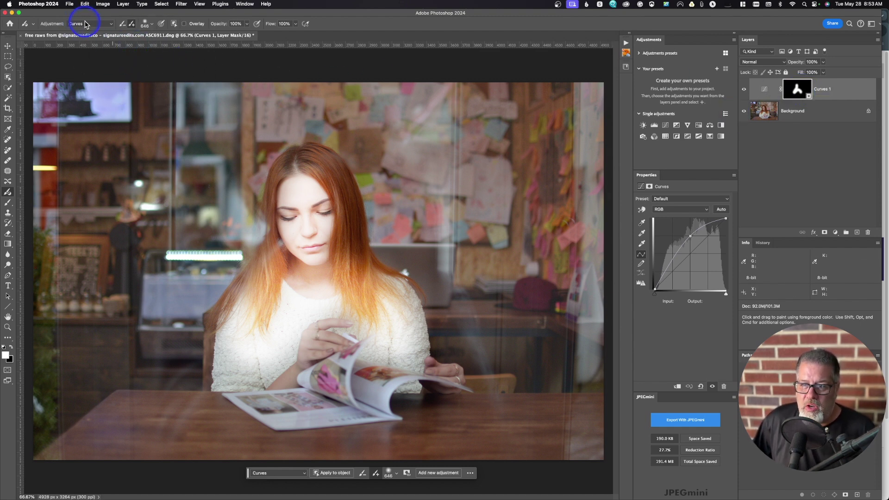
{"action": "left_click", "coordinate": [112, 24]}
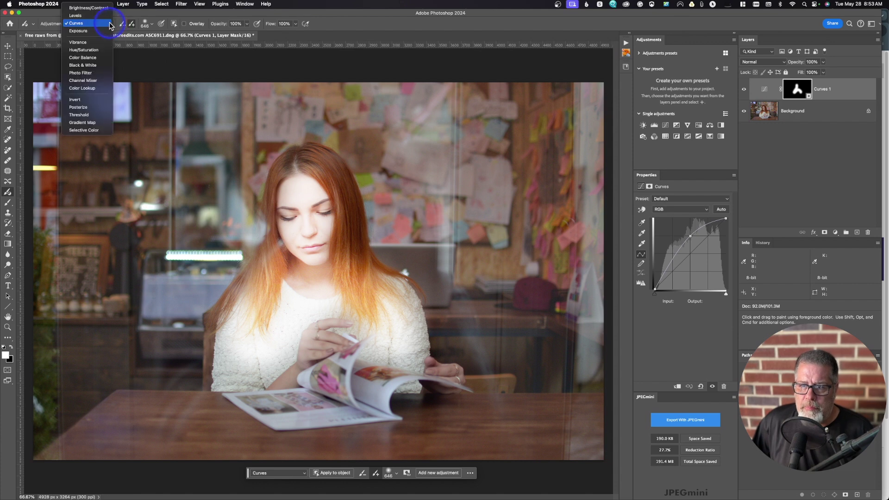
{"action": "left_click", "coordinate": [105, 17]}
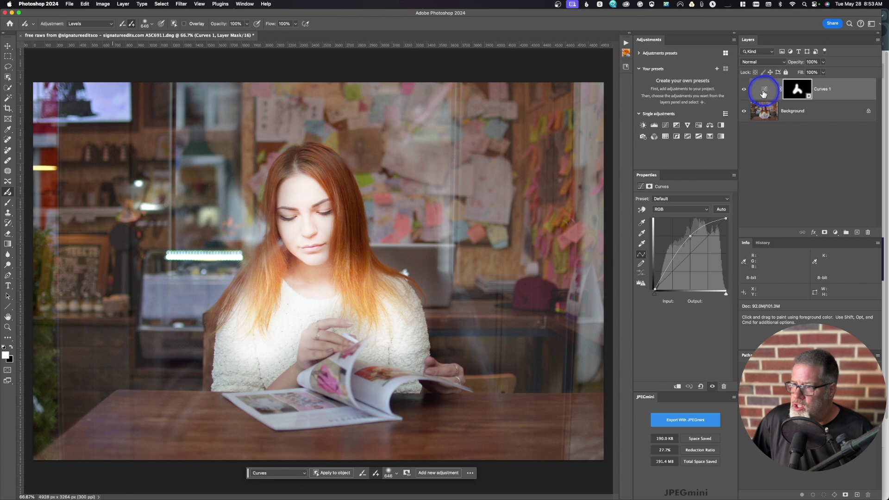
{"action": "left_click", "coordinate": [90, 24]}
{"action": "left_click", "coordinate": [90, 30]}
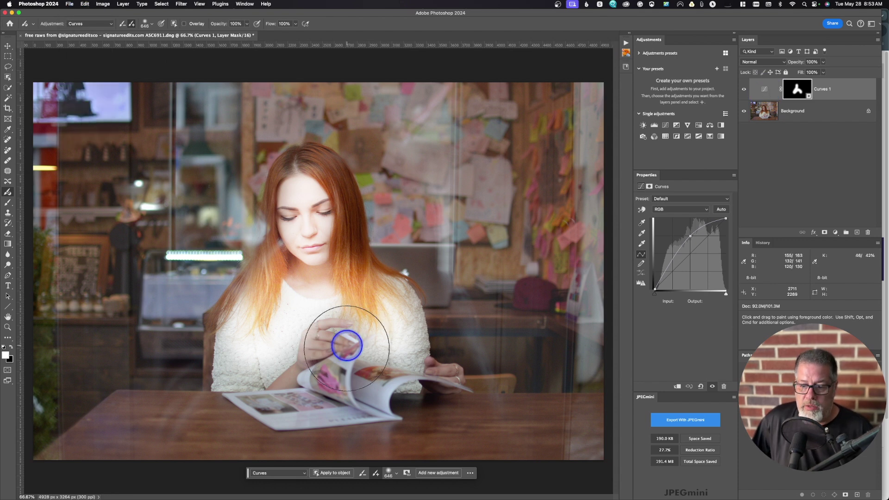
{"action": "left_click", "coordinate": [303, 473]}
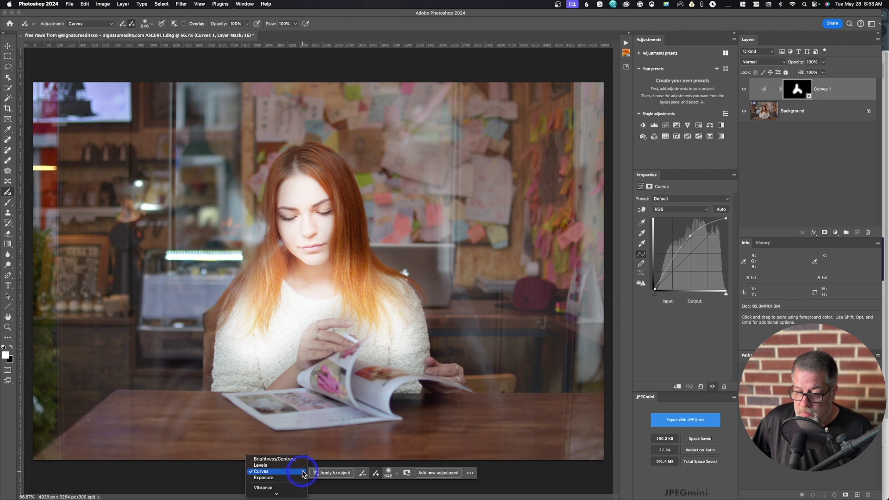
{"action": "left_click", "coordinate": [290, 465]}
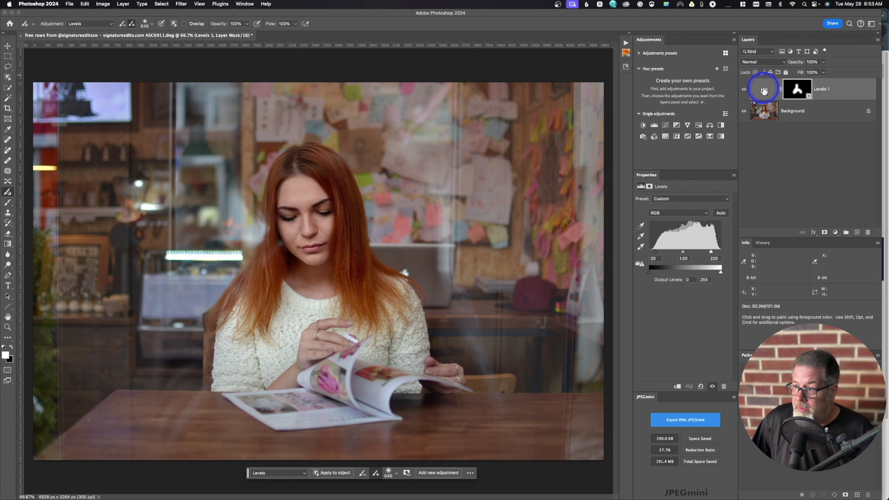
{"action": "left_click_drag", "start_coordinate": [678, 253], "coordinate": [673, 253]}
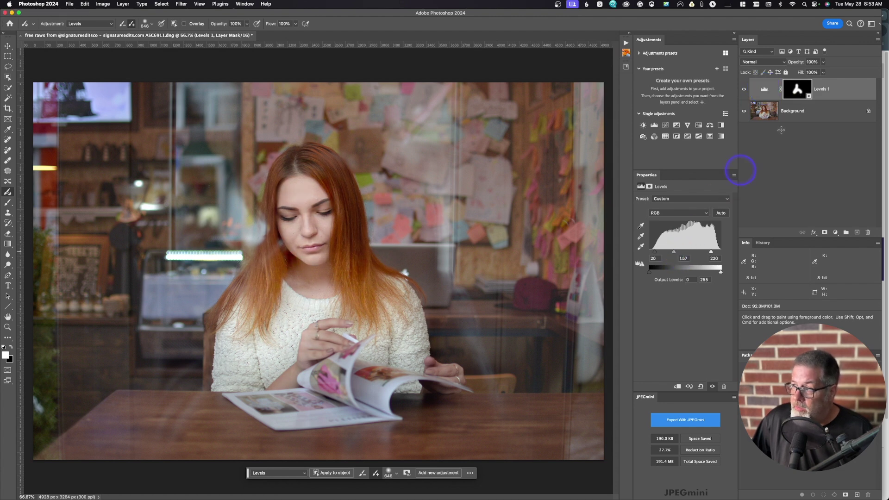
Step: Add a brushed Black & White adjustment and paint it onto the woman's hair
{"action": "left_click", "coordinate": [438, 473]}
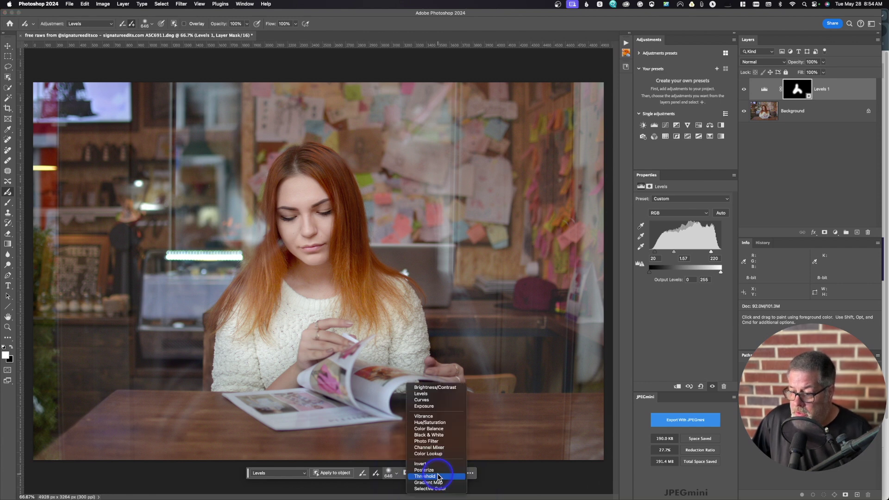
{"action": "left_click", "coordinate": [436, 435]}
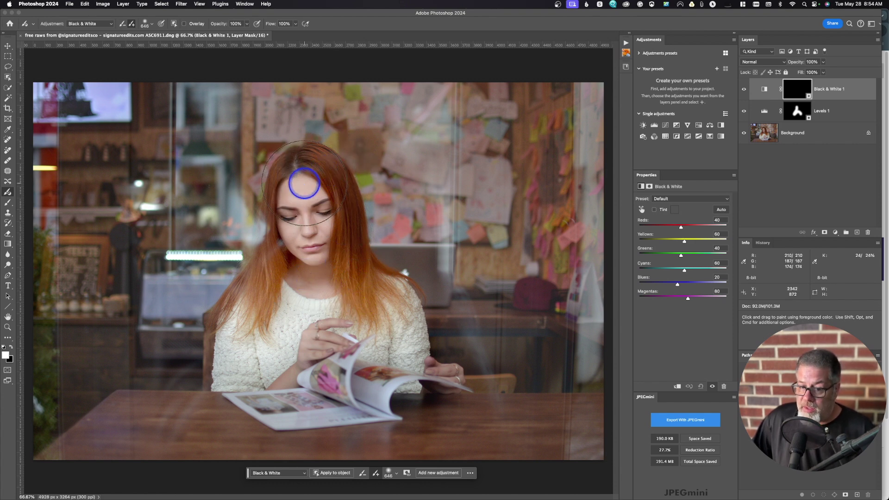
{"action": "mouse_move", "coordinate": [303, 183]}
{"action": "left_mouse_down"}
{"action": "mouse_move", "coordinate": [256, 323]}
{"action": "mouse_move", "coordinate": [262, 364]}
{"action": "mouse_move", "coordinate": [363, 324]}
{"action": "mouse_move", "coordinate": [326, 192]}
{"action": "mouse_move", "coordinate": [291, 166]}
{"action": "mouse_move", "coordinate": [272, 184]}
{"action": "mouse_move", "coordinate": [292, 193]}
{"action": "left_mouse_up"}
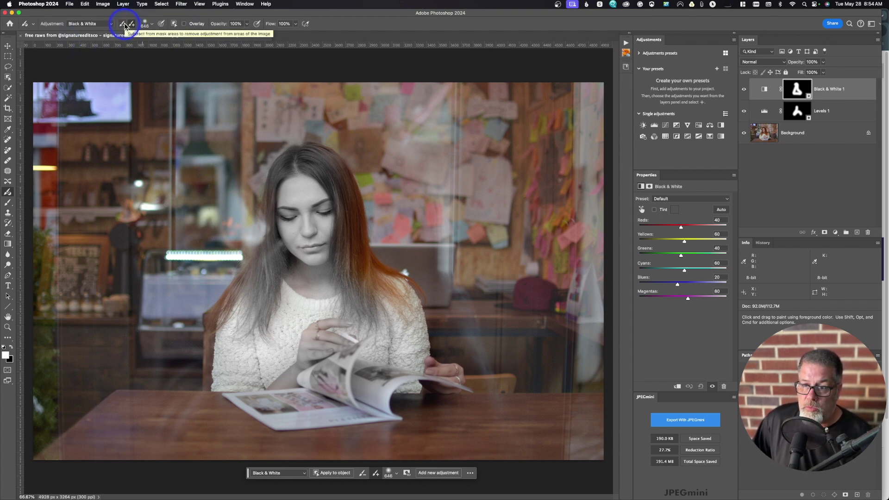
Step: Subtract the Black & White mask from the woman's hair, face and hair parting
{"action": "left_click", "coordinate": [124, 25]}
{"action": "mouse_move", "coordinate": [333, 155]}
{"action": "left_mouse_down"}
{"action": "mouse_move", "coordinate": [277, 159]}
{"action": "mouse_move", "coordinate": [296, 243]}
{"action": "mouse_move", "coordinate": [258, 258]}
{"action": "left_mouse_up"}
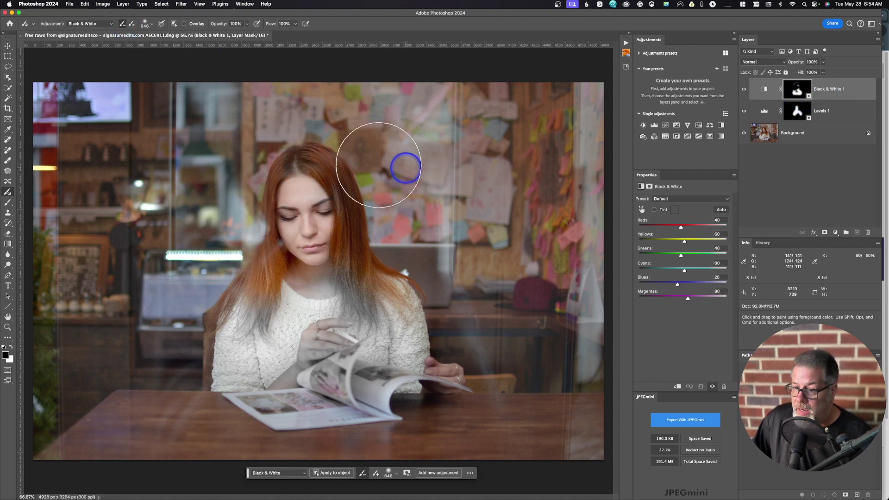
{"action": "left_click", "coordinate": [296, 172]}
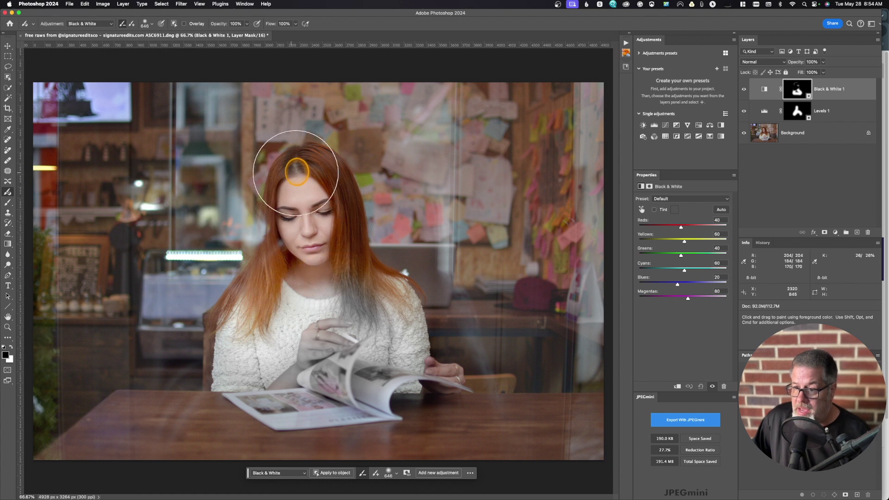
Step: Restore colour to the sweater near her hand and, with the Brush Tool, the top of her hair
{"action": "left_click", "coordinate": [234, 337]}
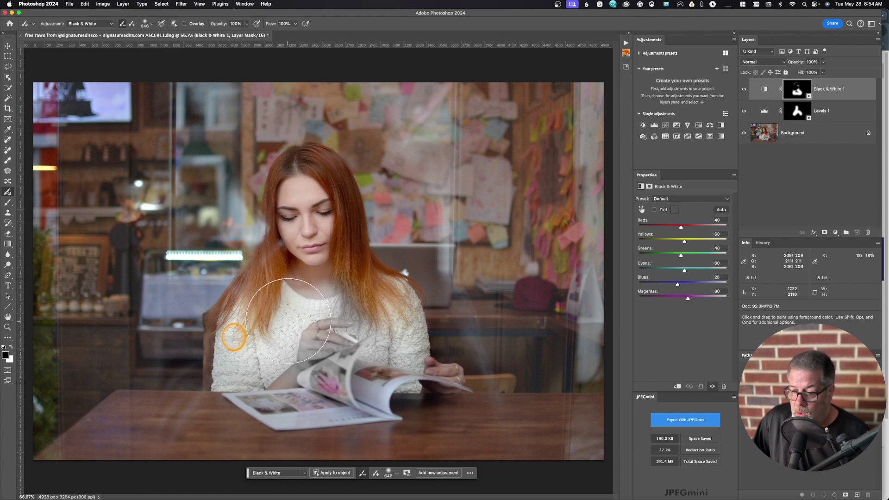
{"action": "left_click_drag", "start_coordinate": [300, 337], "coordinate": [311, 341]}
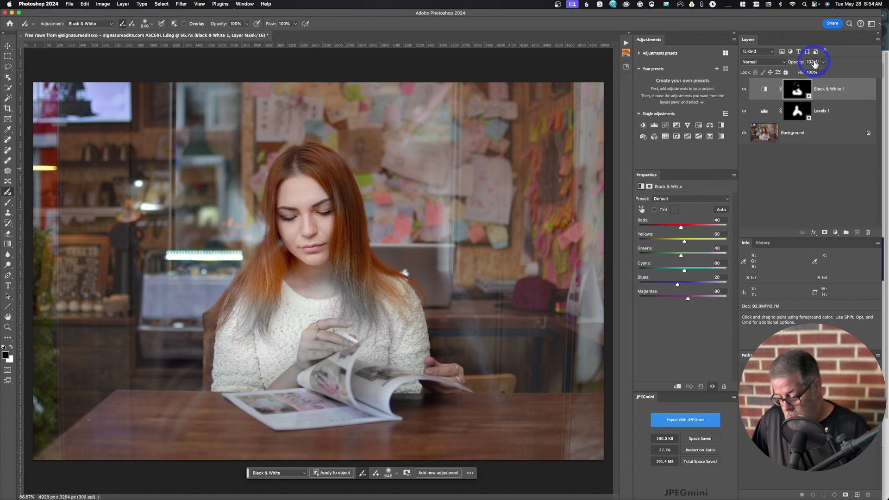
{"action": "left_click", "coordinate": [7, 204]}
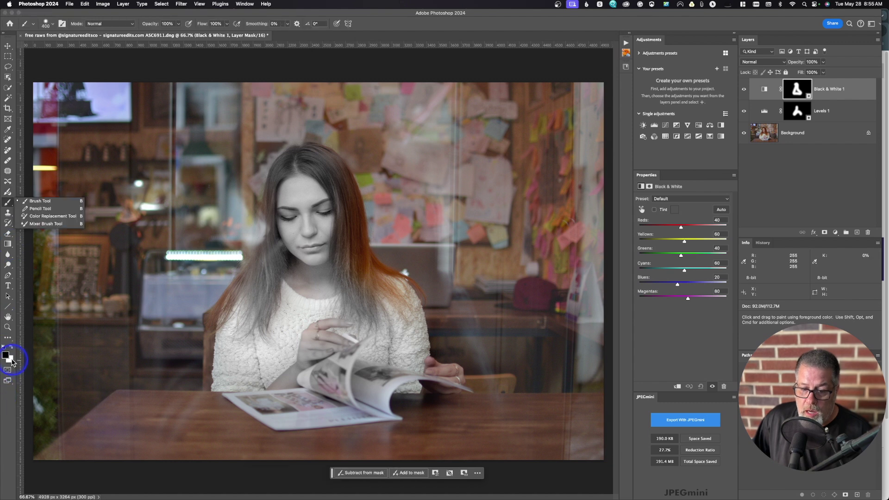
{"action": "mouse_move", "coordinate": [288, 169]}
{"action": "left_mouse_down"}
{"action": "mouse_move", "coordinate": [284, 195]}
{"action": "mouse_move", "coordinate": [332, 163]}
{"action": "mouse_move", "coordinate": [349, 215]}
{"action": "mouse_move", "coordinate": [348, 261]}
{"action": "mouse_move", "coordinate": [323, 218]}
{"action": "mouse_move", "coordinate": [231, 328]}
{"action": "mouse_move", "coordinate": [289, 277]}
{"action": "mouse_move", "coordinate": [233, 343]}
{"action": "mouse_move", "coordinate": [232, 360]}
{"action": "mouse_move", "coordinate": [254, 379]}
{"action": "mouse_move", "coordinate": [383, 379]}
{"action": "mouse_move", "coordinate": [398, 336]}
{"action": "mouse_move", "coordinate": [325, 305]}
{"action": "mouse_move", "coordinate": [293, 256]}
{"action": "mouse_move", "coordinate": [361, 304]}
{"action": "mouse_move", "coordinate": [324, 296]}
{"action": "left_mouse_up"}
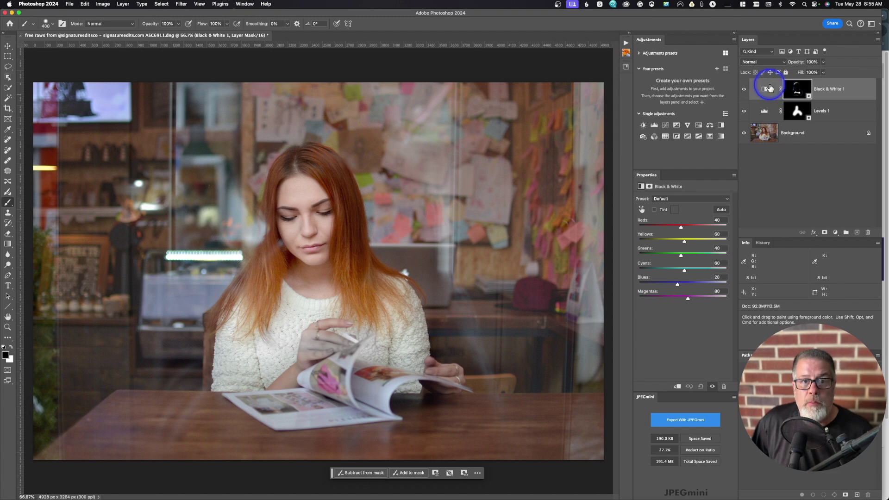
Step: Add Black & White back over the face and left-side hair, checking coverage with the mask overlay
{"action": "left_click", "coordinate": [8, 192]}
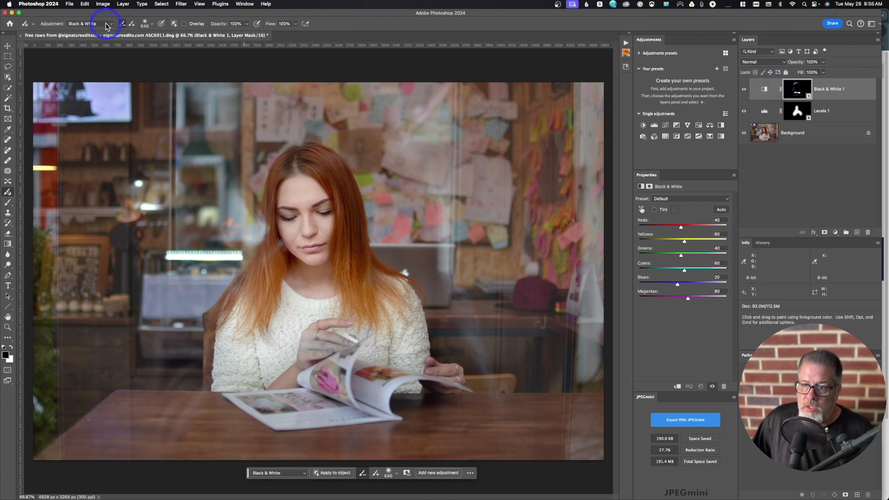
{"action": "left_click", "coordinate": [133, 24]}
{"action": "mouse_move", "coordinate": [337, 171]}
{"action": "left_mouse_down"}
{"action": "mouse_move", "coordinate": [298, 215]}
{"action": "mouse_move", "coordinate": [294, 281]}
{"action": "mouse_move", "coordinate": [298, 212]}
{"action": "mouse_move", "coordinate": [273, 289]}
{"action": "left_mouse_up"}
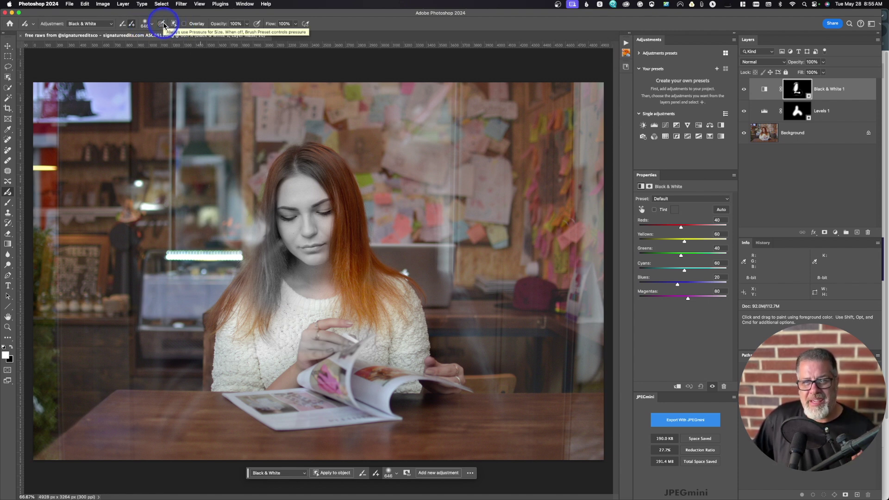
{"action": "left_click", "coordinate": [184, 24]}
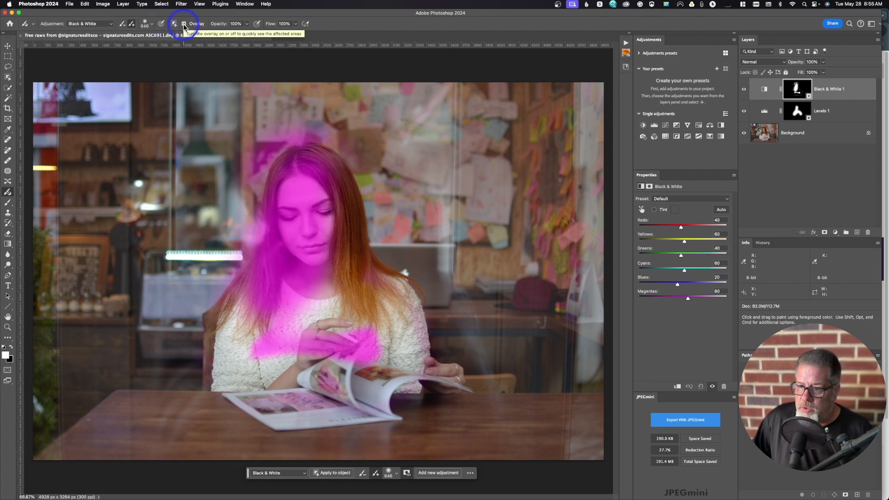
{"action": "left_click", "coordinate": [184, 24]}
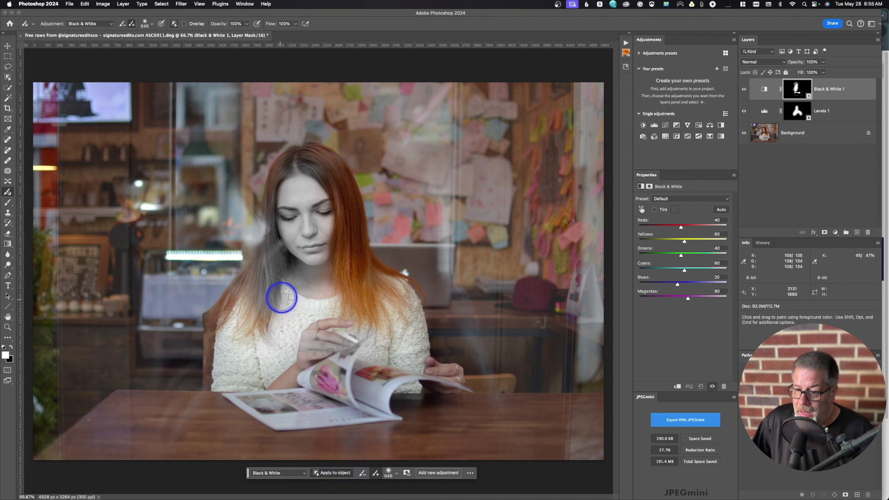
Step: Box in the woman and magazine so Black & White 1 covers her whole figure
{"action": "mouse_move", "coordinate": [218, 122]}
{"action": "left_mouse_down"}
{"action": "mouse_move", "coordinate": [371, 258]}
{"action": "mouse_move", "coordinate": [464, 459]}
{"action": "mouse_move", "coordinate": [480, 418]}
{"action": "mouse_move", "coordinate": [477, 427]}
{"action": "left_mouse_up"}
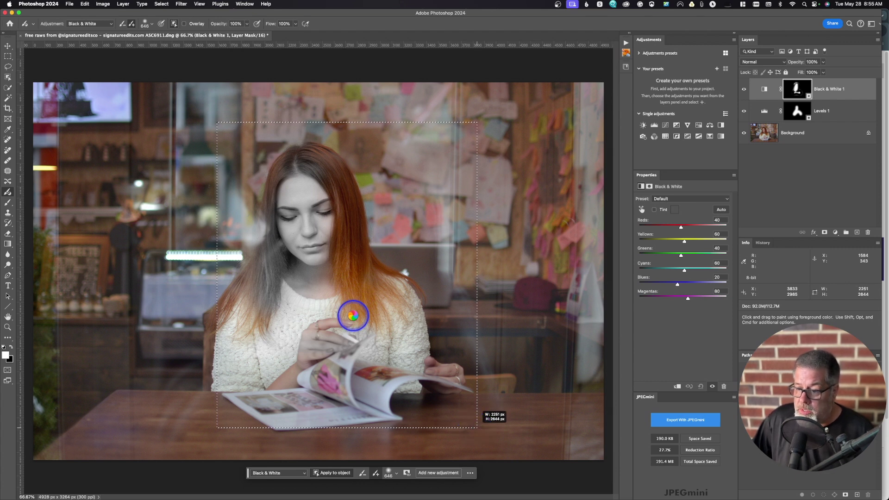